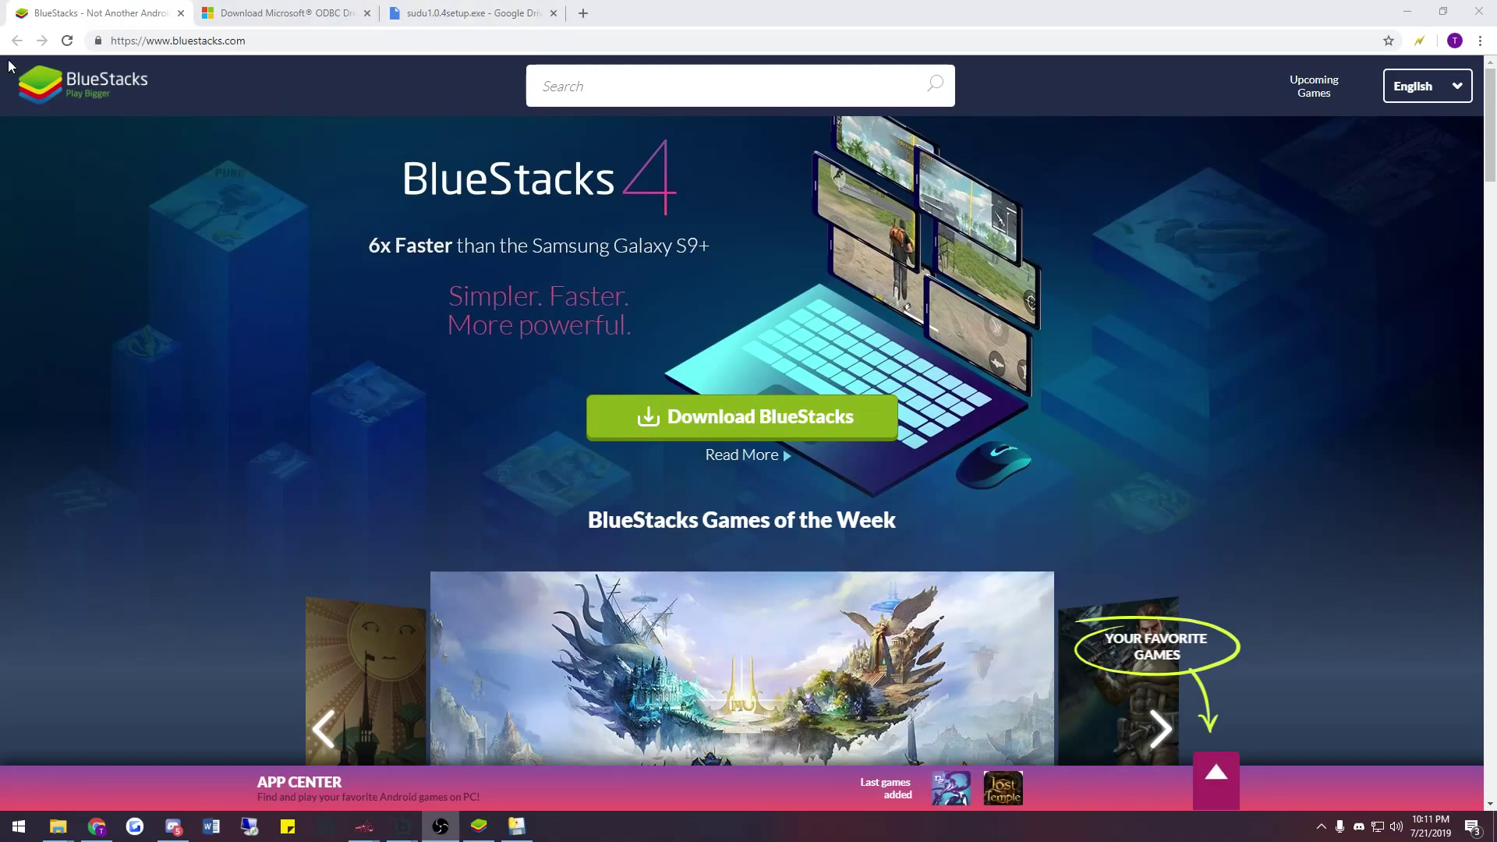
Pick the x64 .msi ODBC driver installer in Chrome, then minimize the browser.
{"action": "key", "text": "ctrl+Tab"}
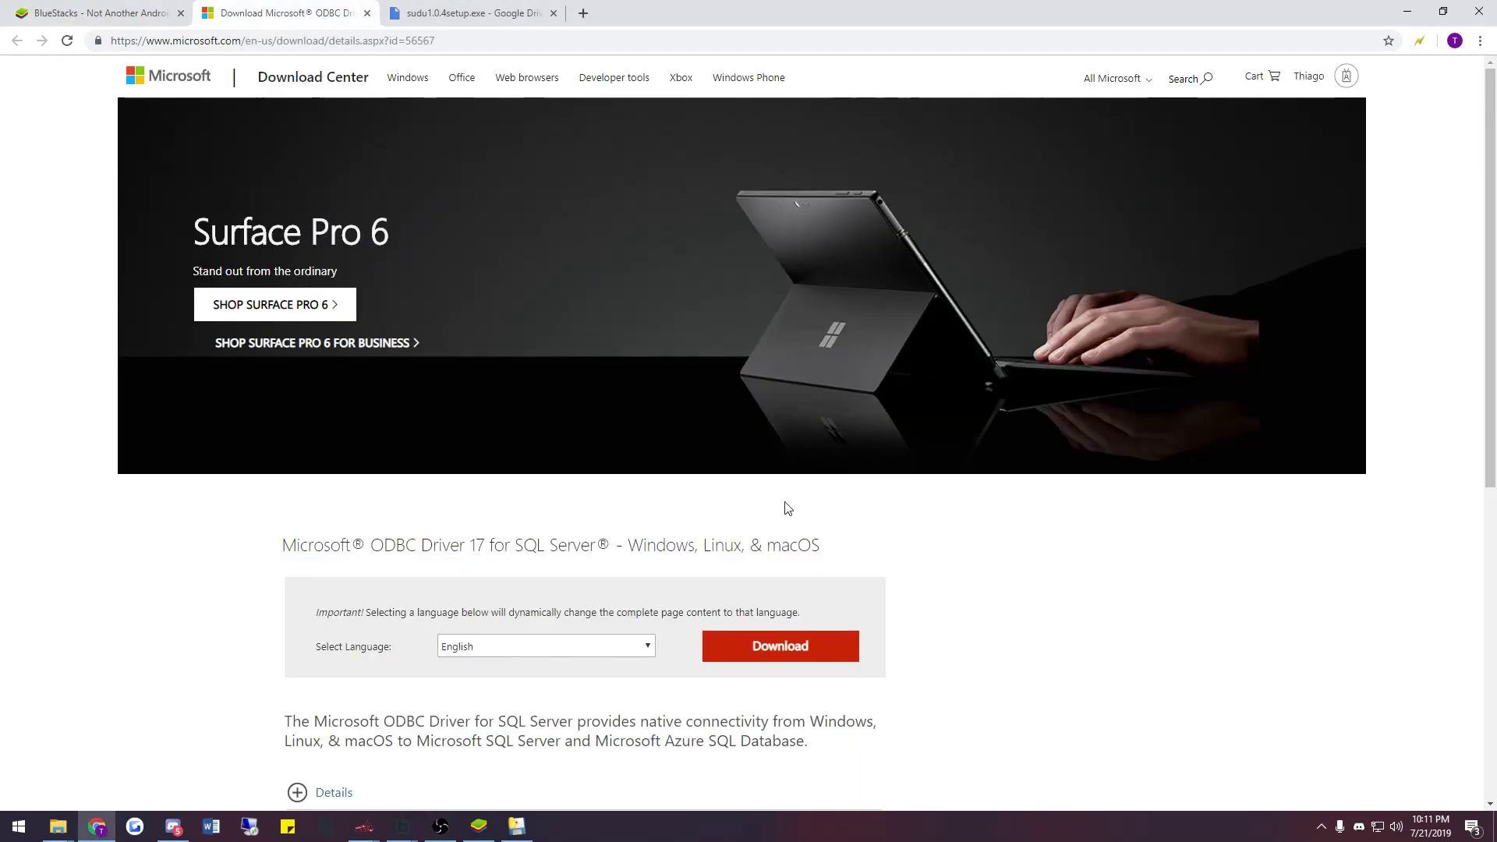
{"action": "scroll", "coordinate": [609, 604], "scroll_direction": "down", "scroll_amount": 1}
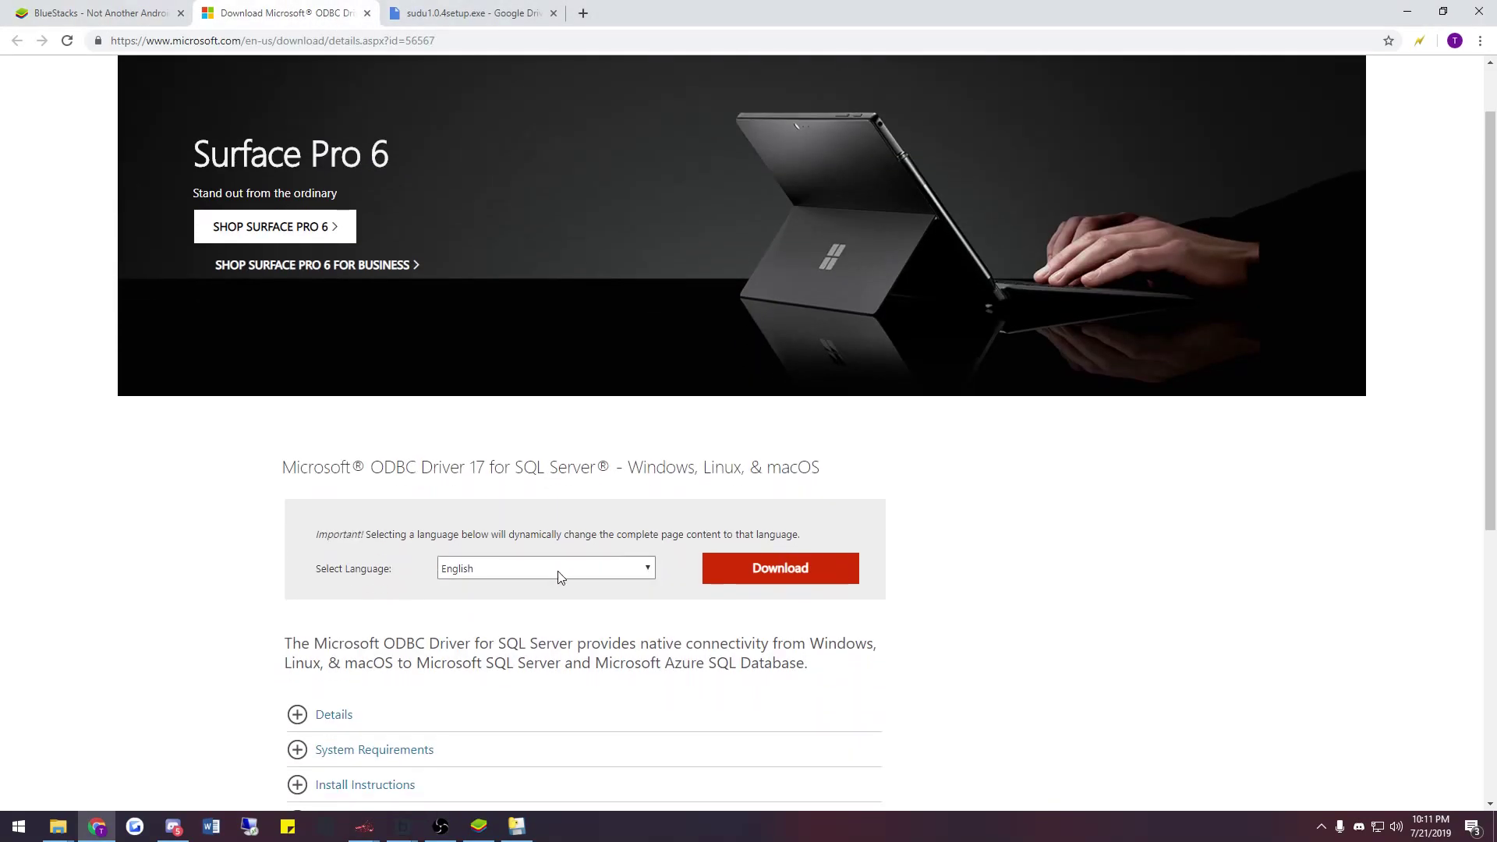
{"action": "left_click", "coordinate": [782, 575]}
{"action": "left_click", "coordinate": [297, 352]}
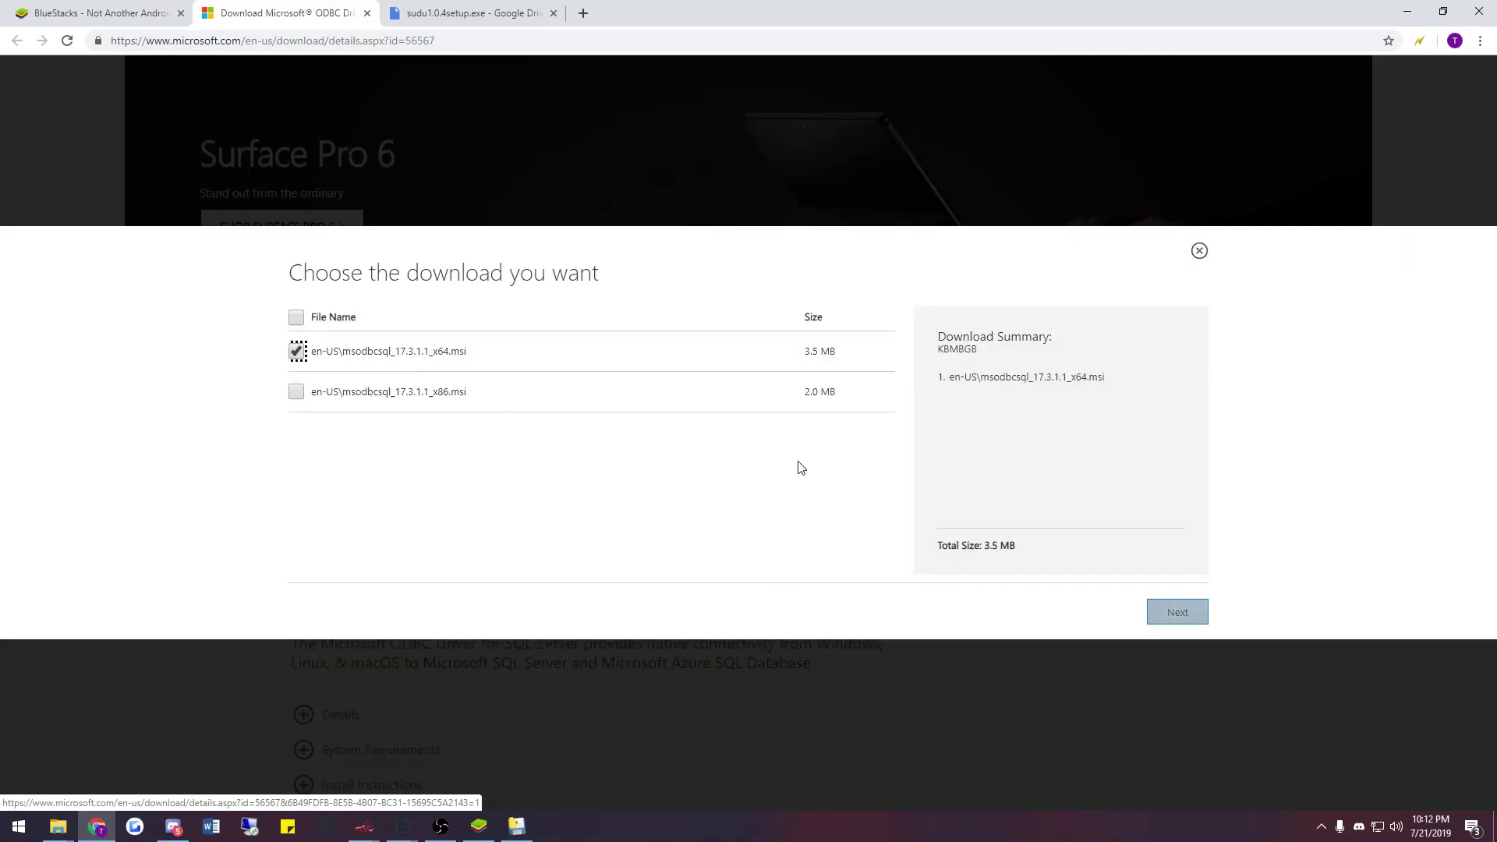
{"action": "left_click", "coordinate": [1200, 251]}
{"action": "left_click", "coordinate": [500, 8]}
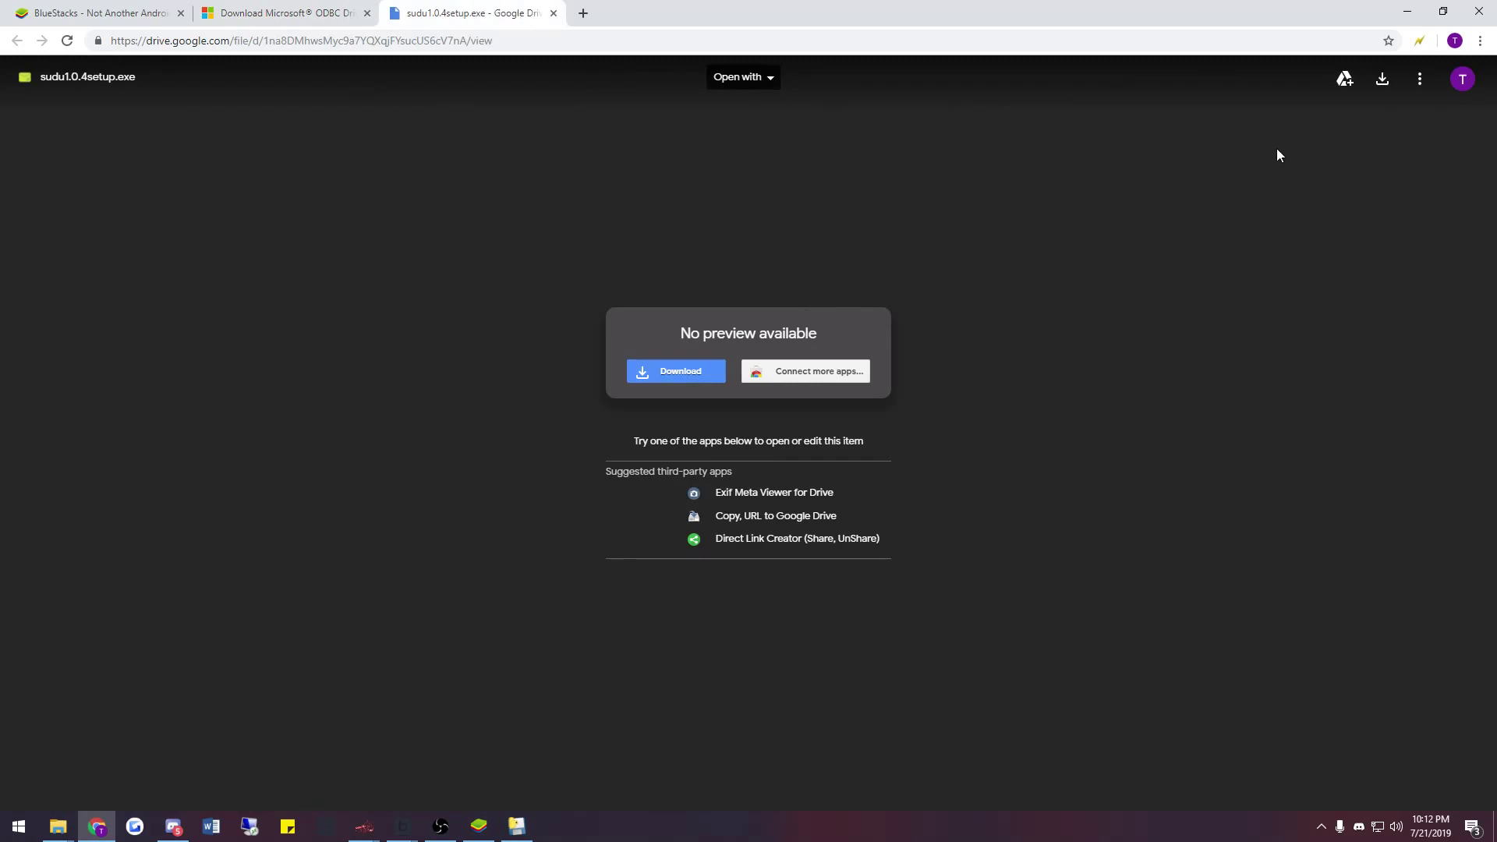
{"action": "left_click", "coordinate": [1408, 11]}
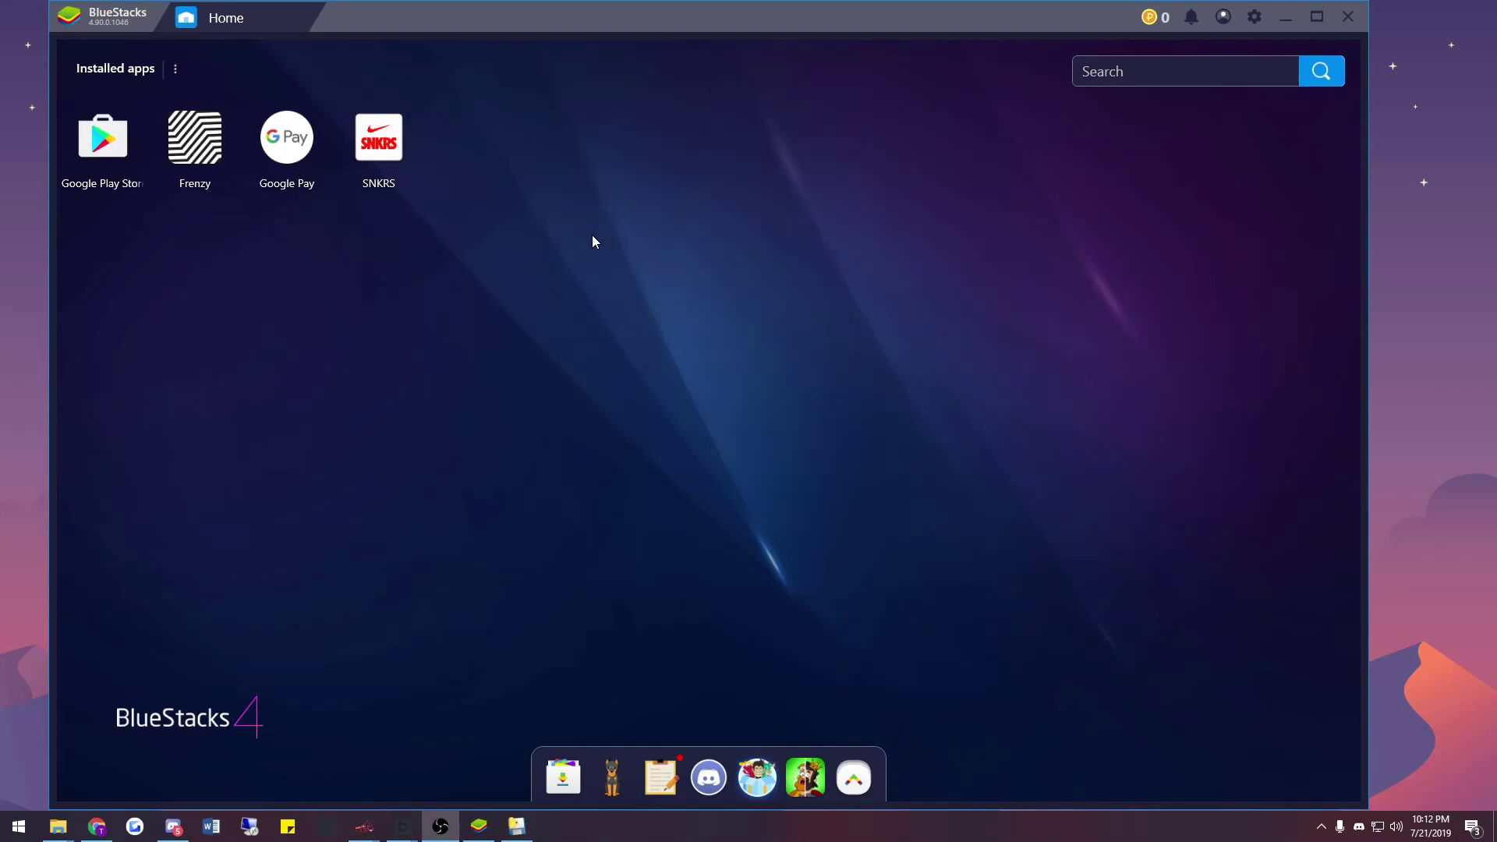
Check the empty BlueStacks notifications, then bring Discord's prerequisites channel forward.
{"action": "left_click", "coordinate": [1192, 16]}
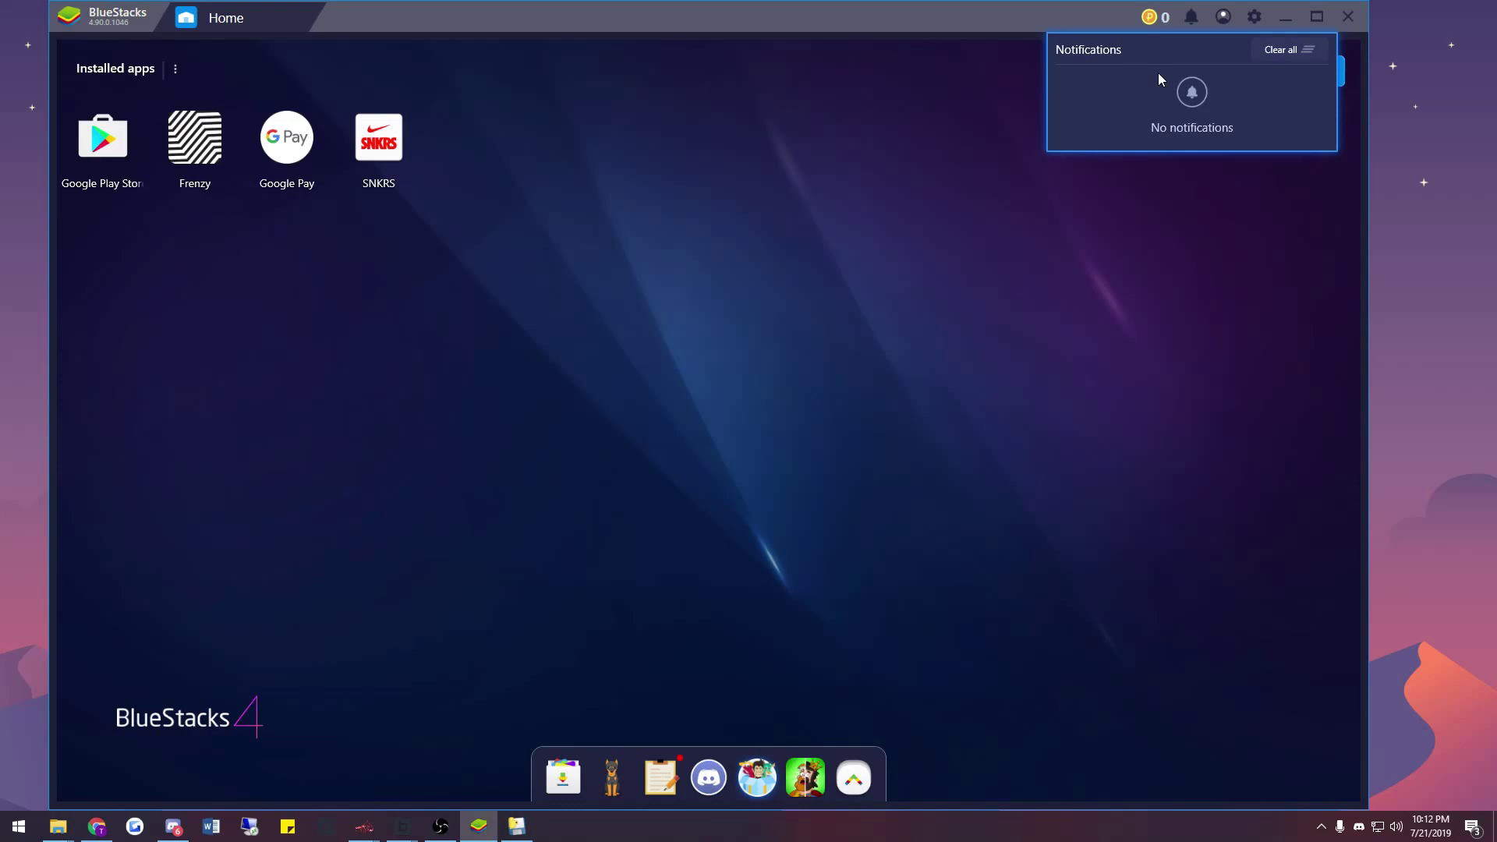
{"action": "left_click", "coordinate": [173, 825]}
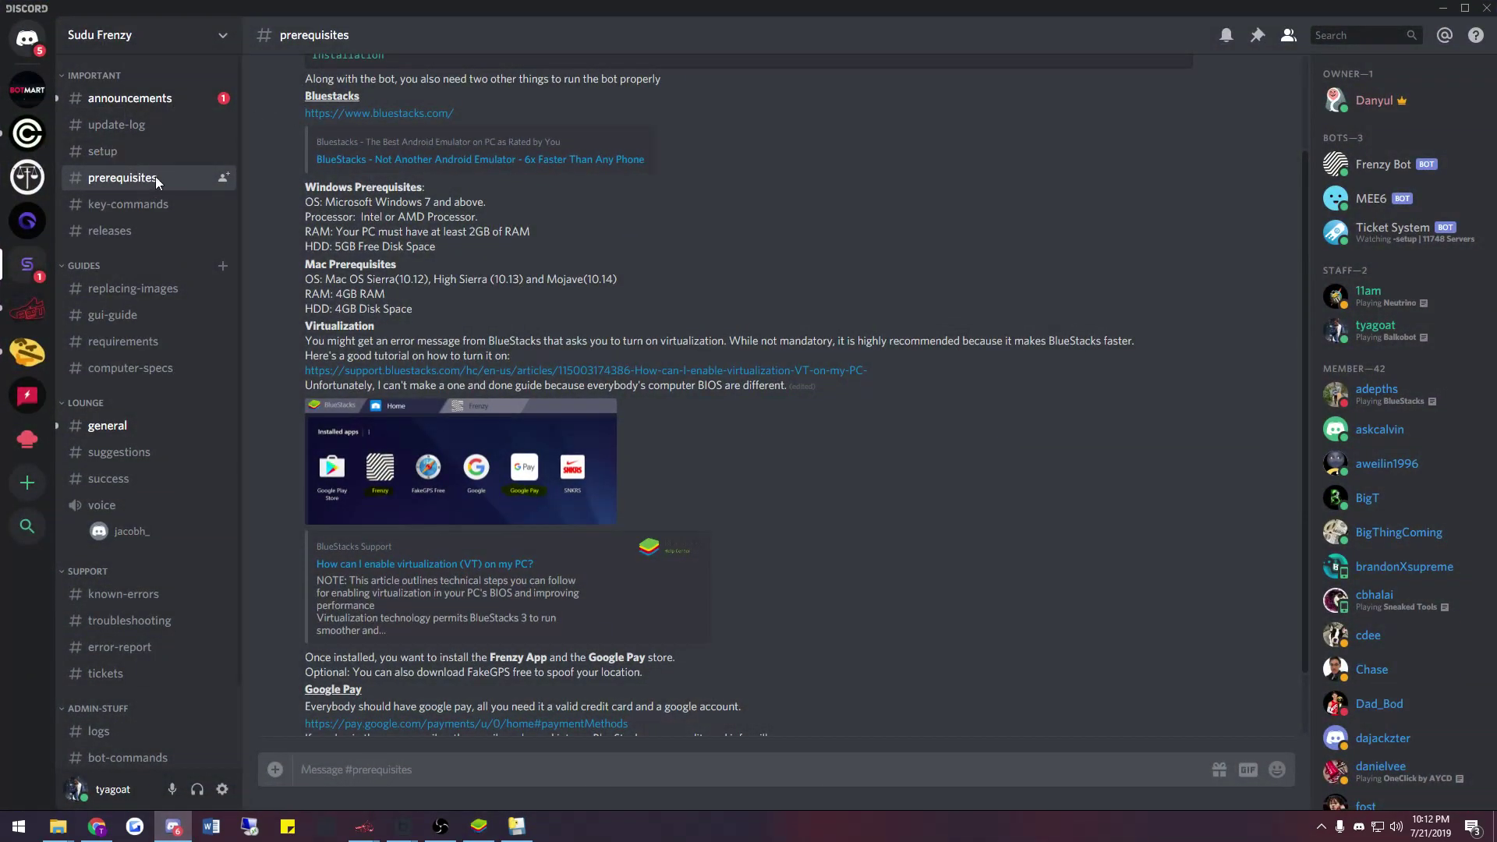
Read the BlueStacks virtualization support article linked in Discord, then return to BlueStacks.
{"action": "left_click", "coordinate": [409, 370]}
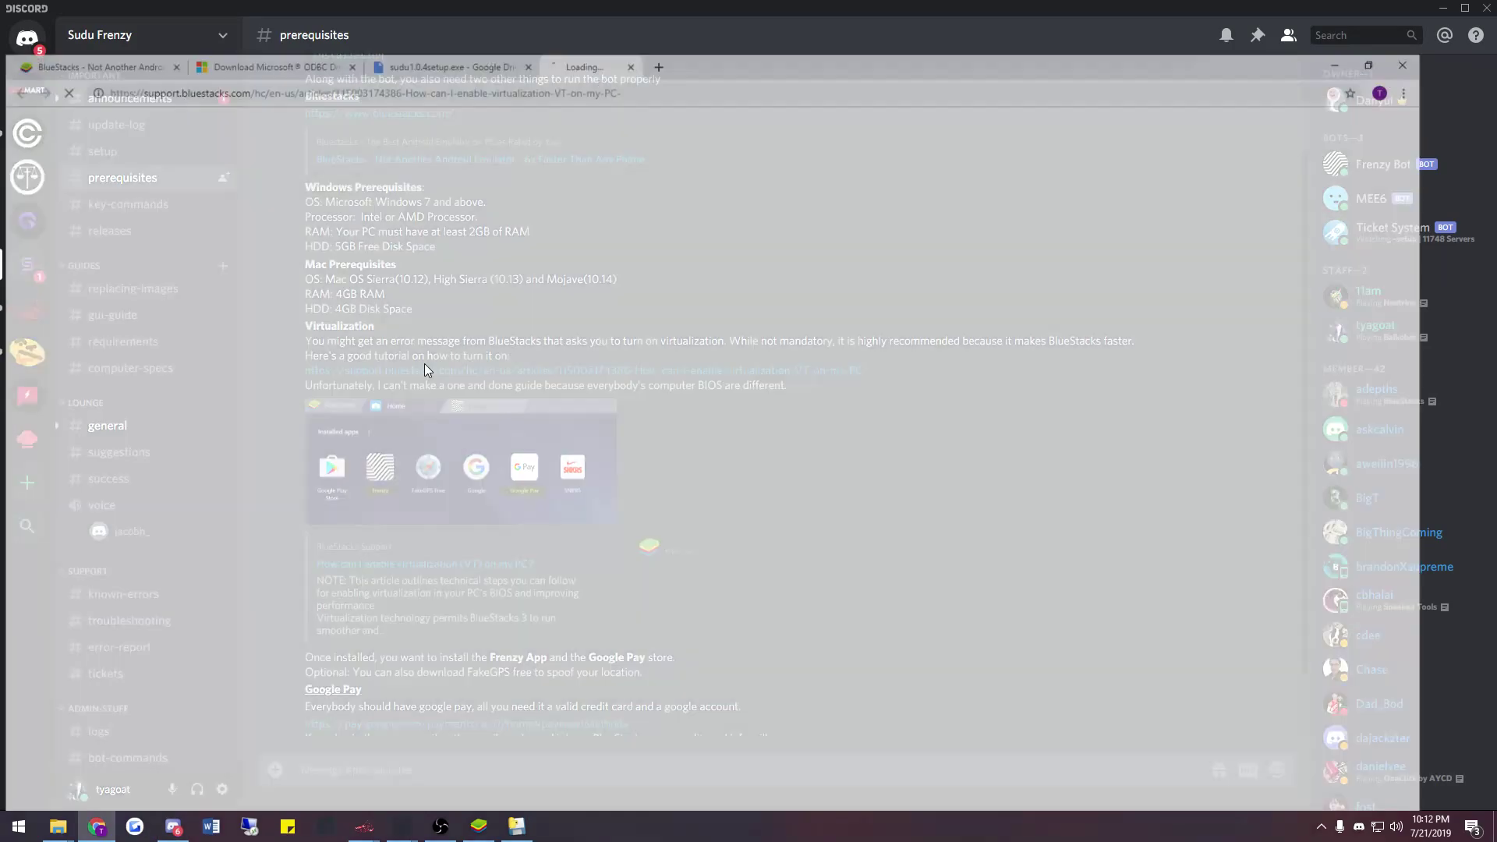
{"action": "scroll", "coordinate": [739, 388], "scroll_direction": "down", "scroll_amount": 2}
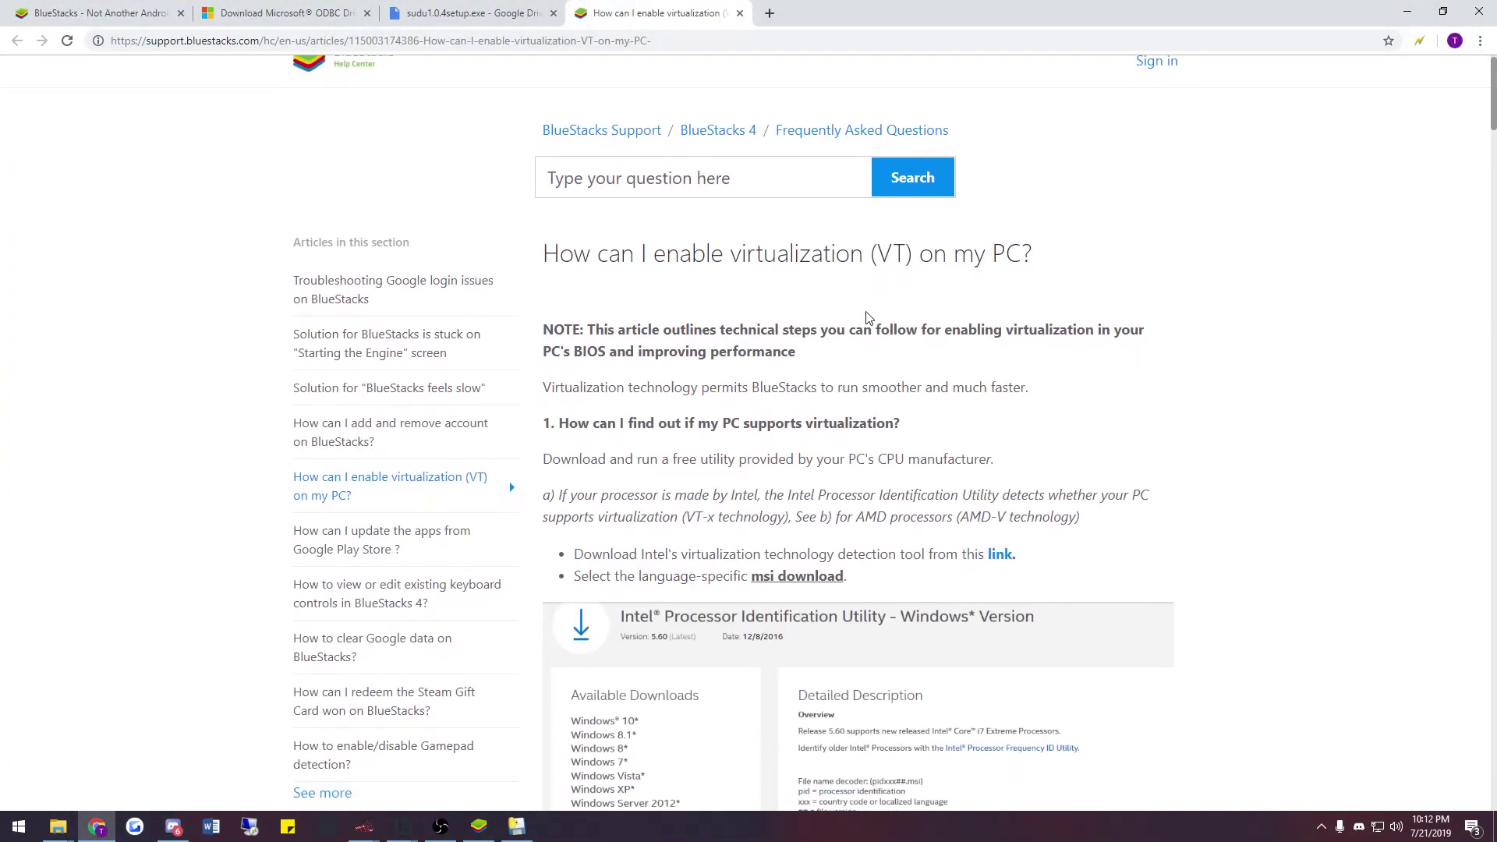
{"action": "scroll", "coordinate": [741, 386], "scroll_direction": "down", "scroll_amount": 1}
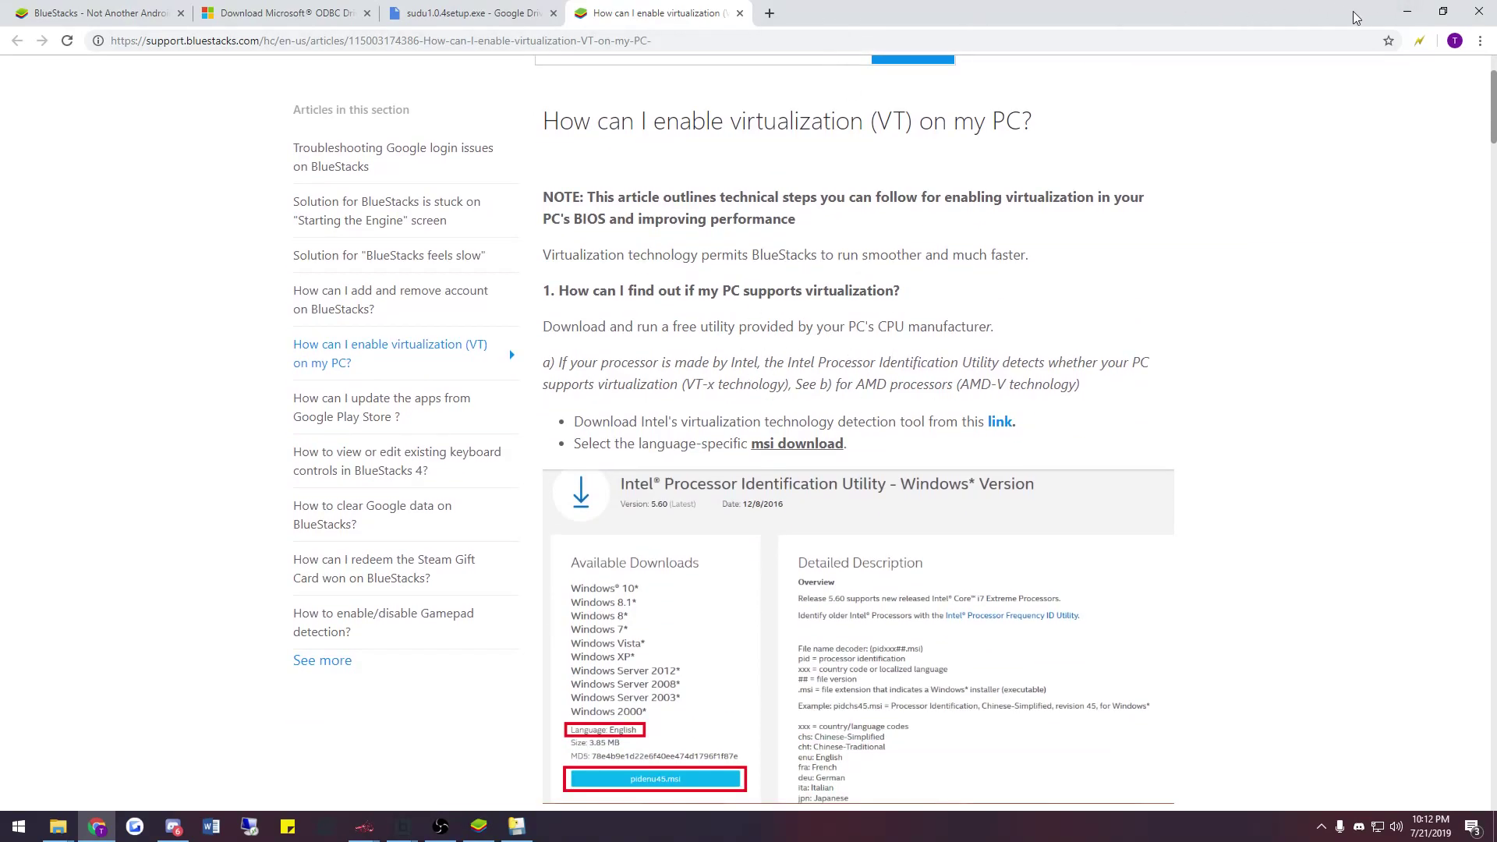
{"action": "left_click", "coordinate": [1408, 12]}
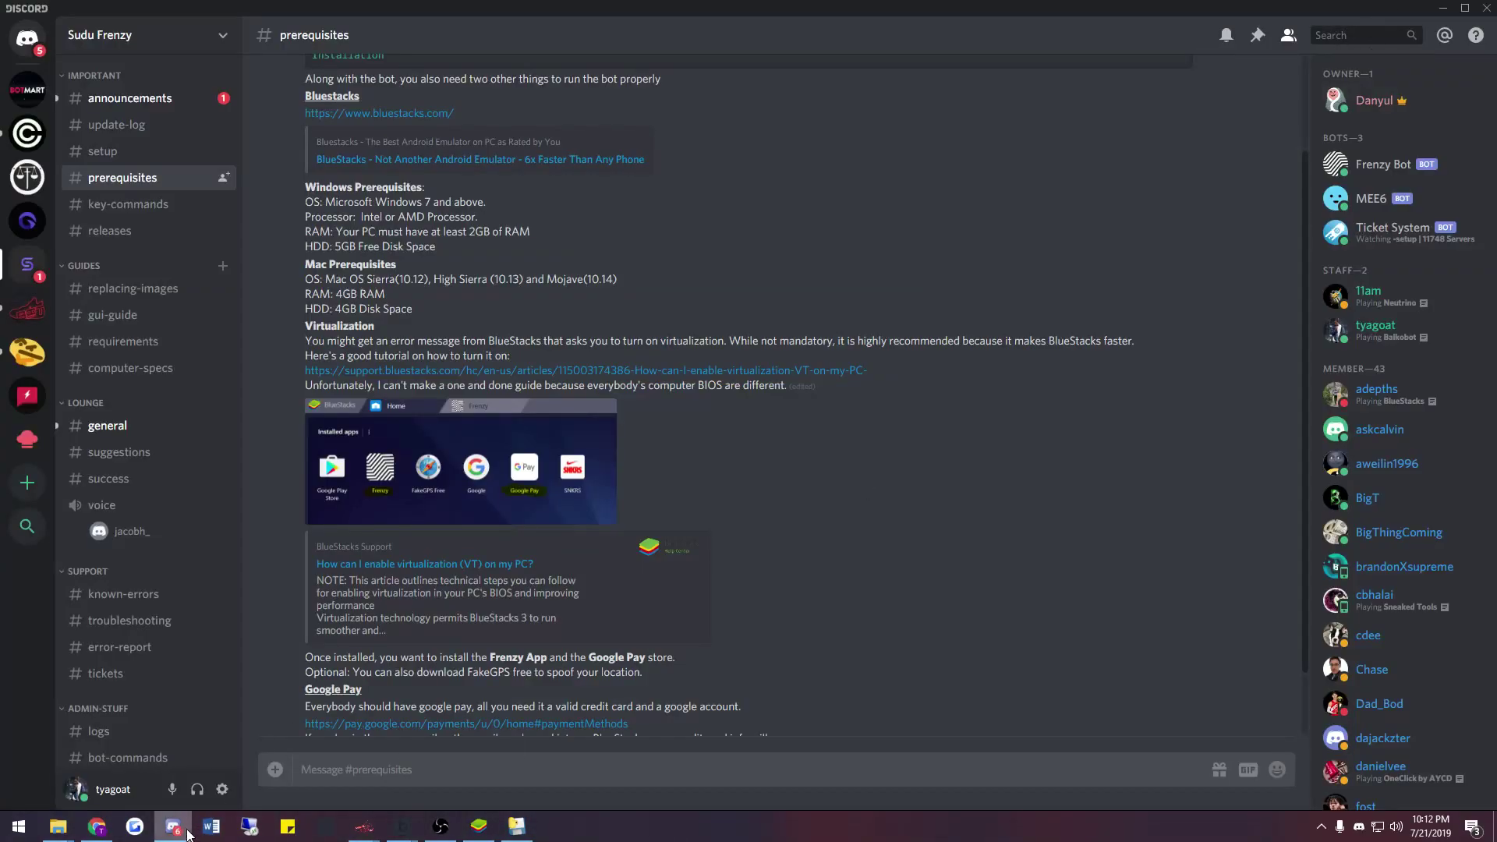
{"action": "key", "text": "alt+Tab"}
{"action": "left_click_drag", "start_coordinate": [577, 29], "coordinate": [591, 32]}
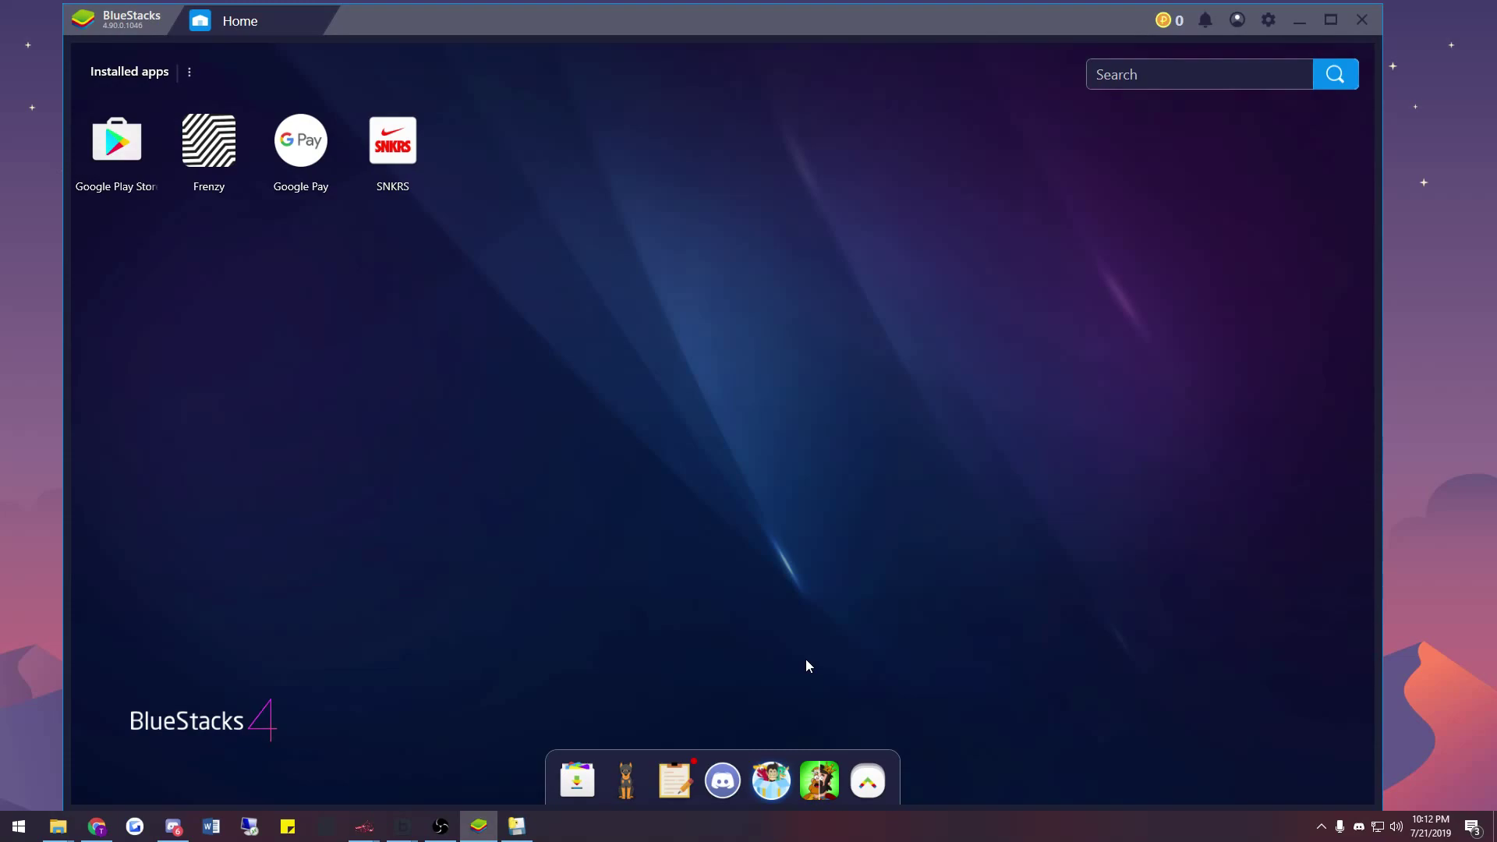
Search 'google pay' in the emulator browser and view the payments center Addresses page.
{"action": "left_click", "coordinate": [856, 784]}
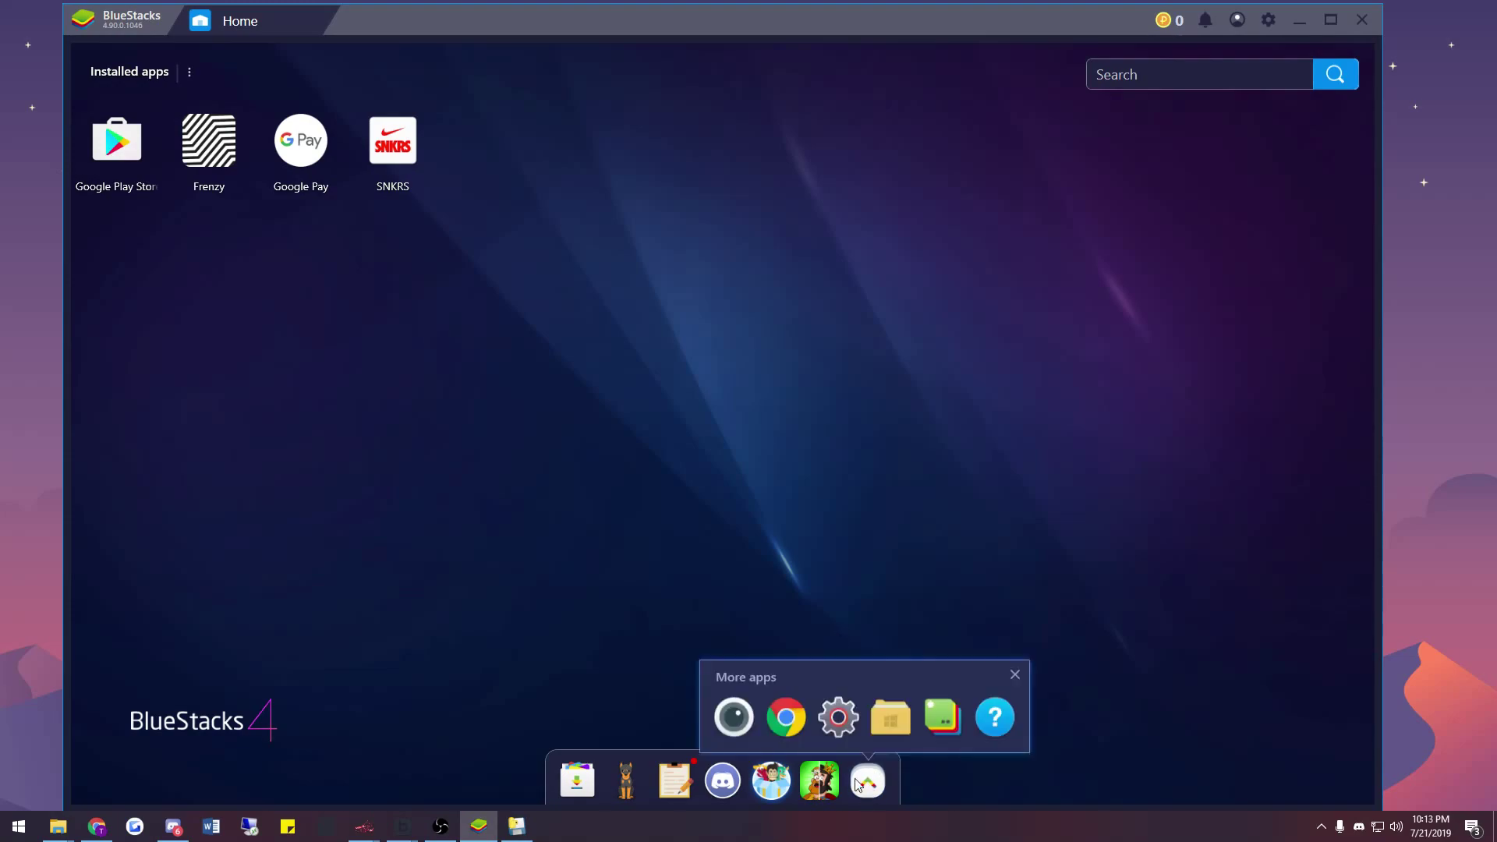
{"action": "left_click", "coordinate": [802, 733]}
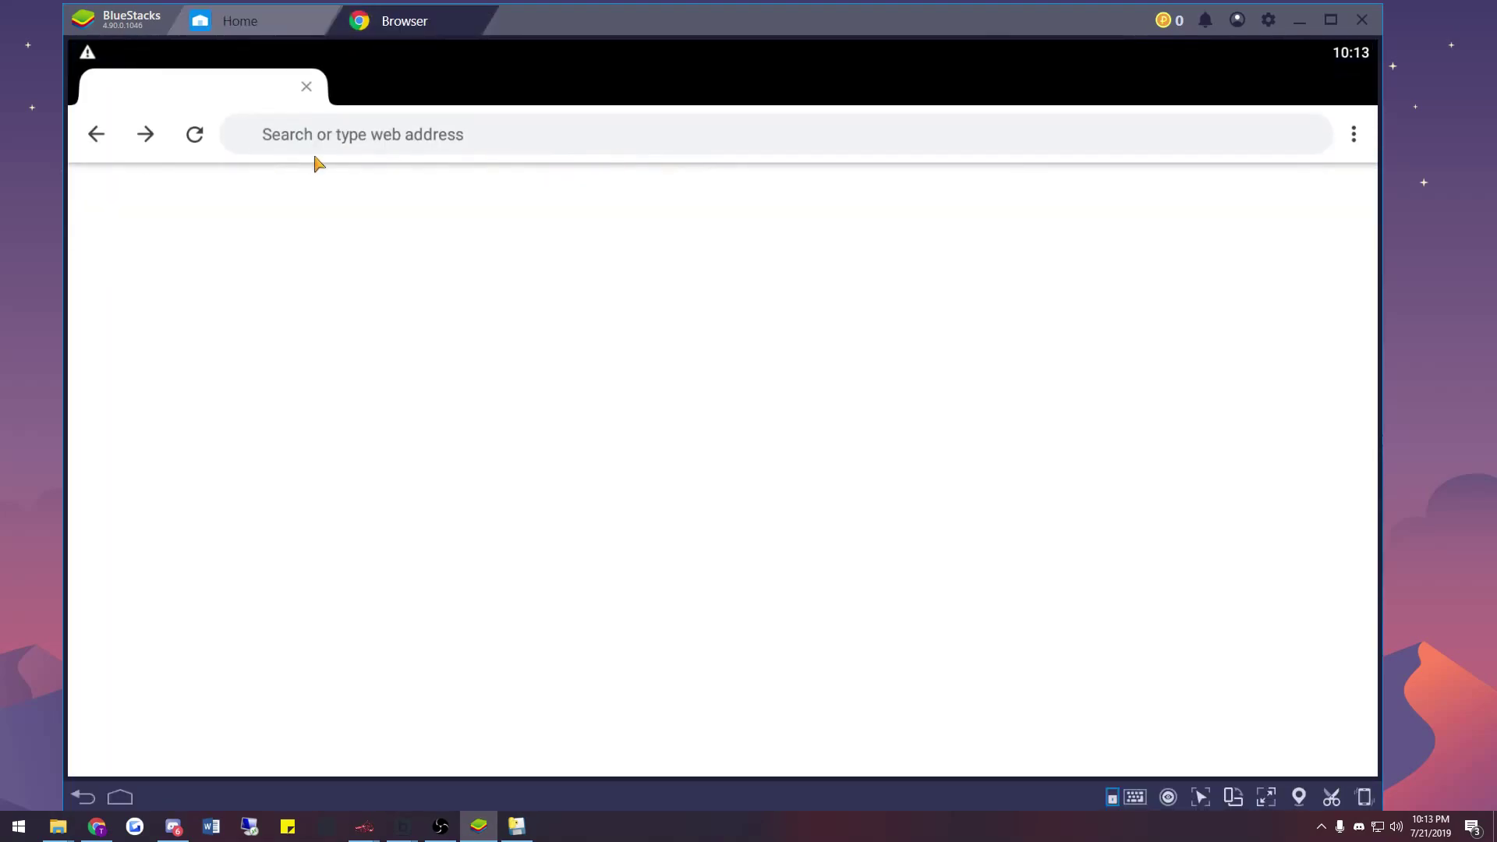
{"action": "left_click", "coordinate": [395, 137]}
{"action": "type", "text": "gogole p"}
{"action": "key", "text": "ctrl+a"}
{"action": "type", "text": "google pay"}
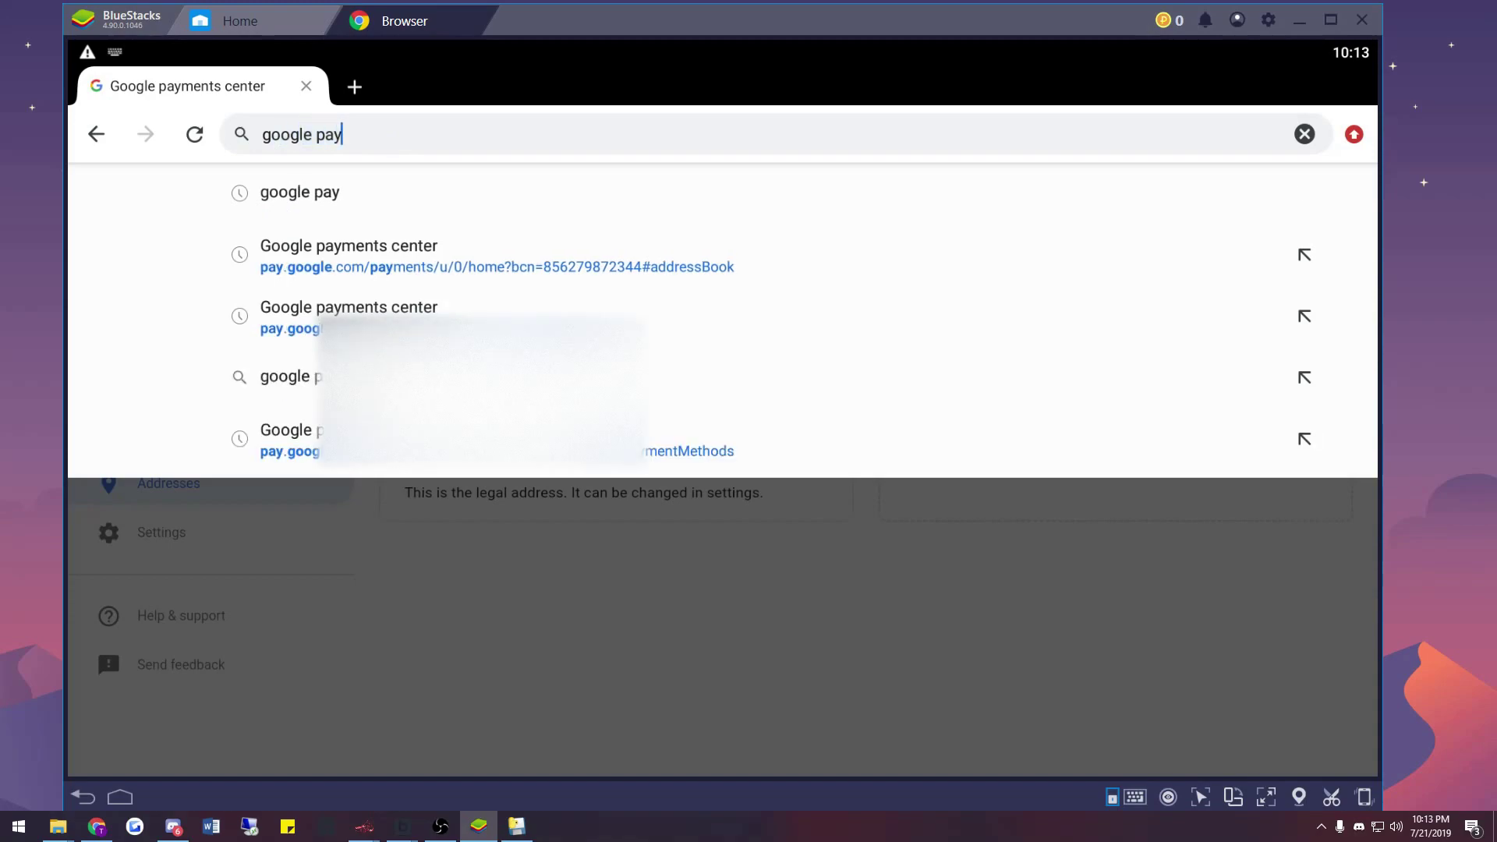
{"action": "key", "text": "Return"}
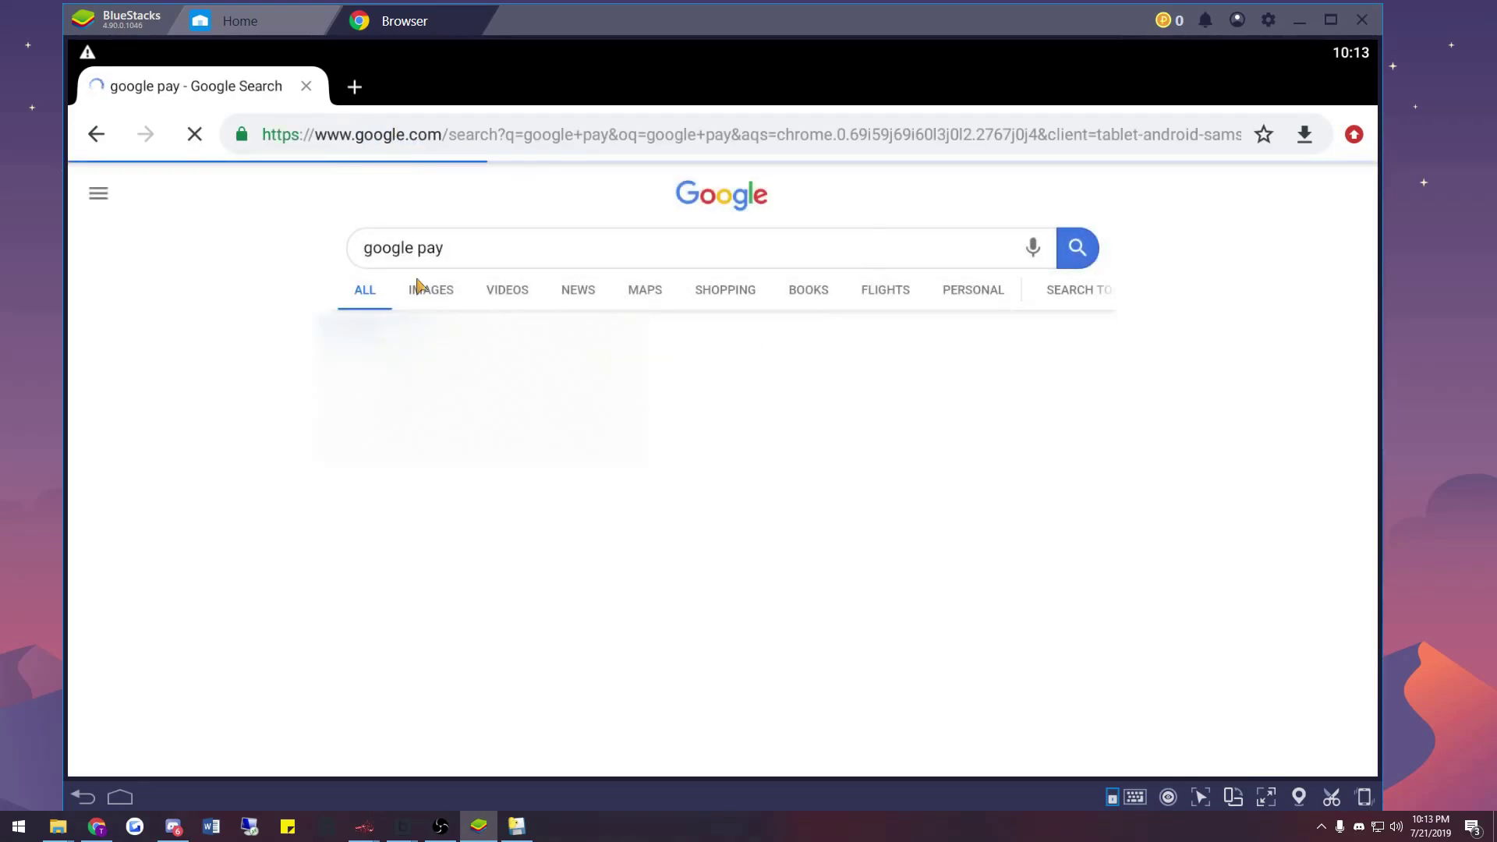
{"action": "left_click", "coordinate": [686, 366]}
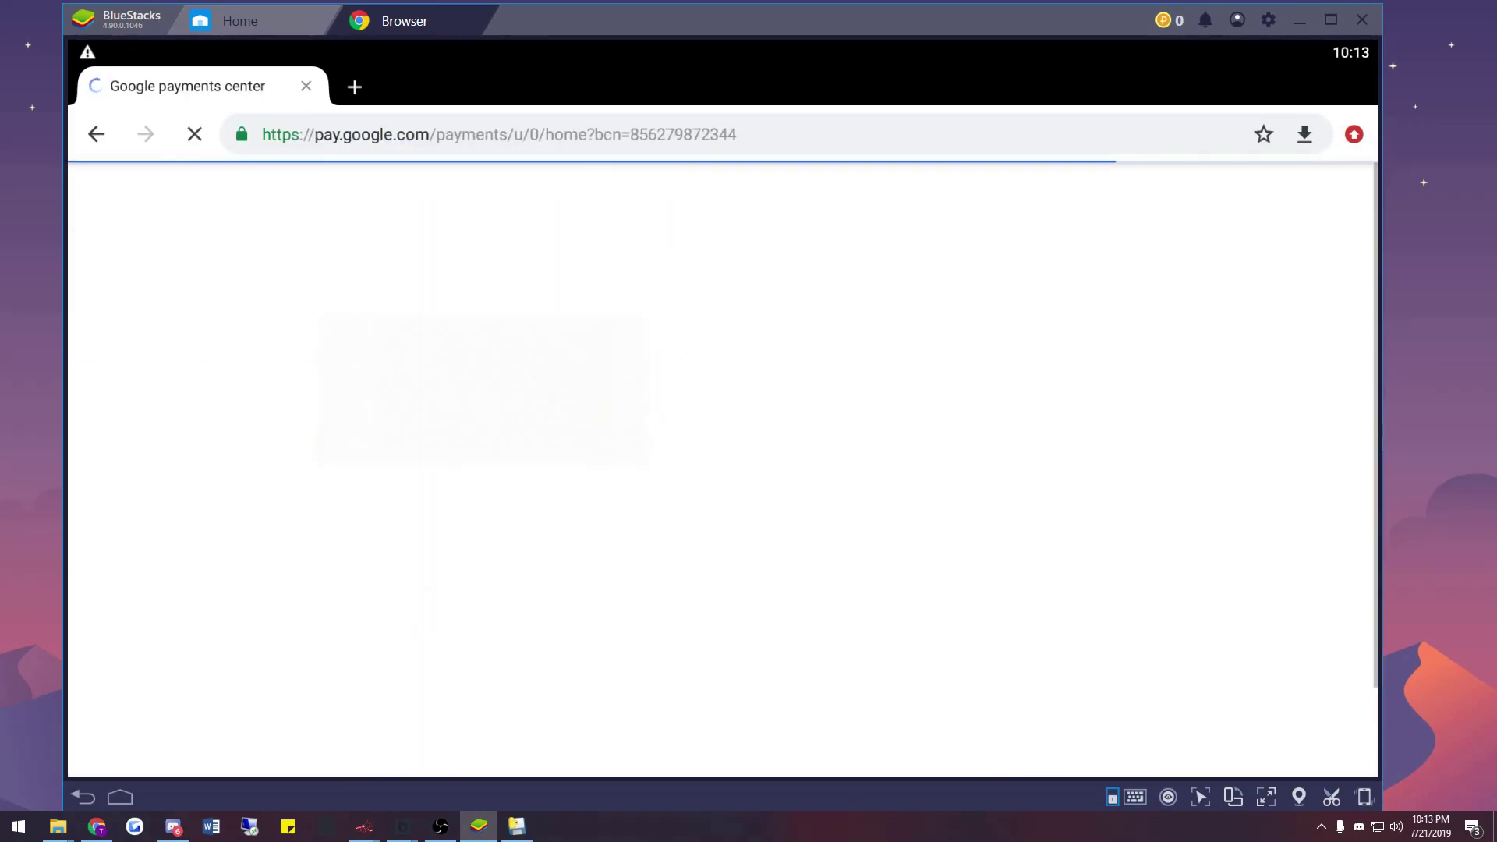
{"action": "left_click", "coordinate": [187, 485]}
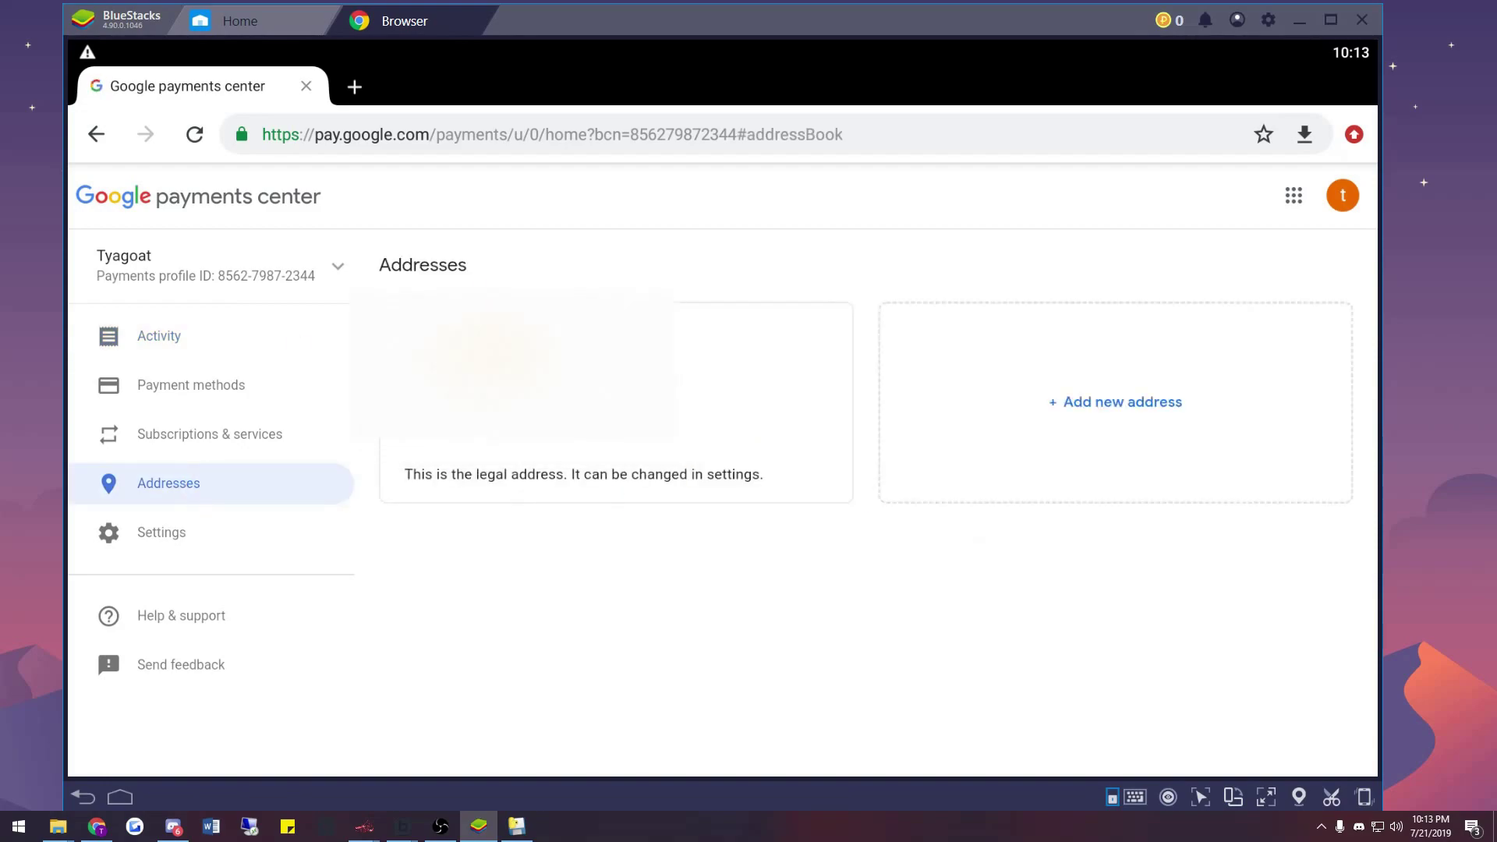
Close the emulator browser and launch Frenzy.
{"action": "left_click", "coordinate": [306, 85]}
{"action": "left_click", "coordinate": [486, 14]}
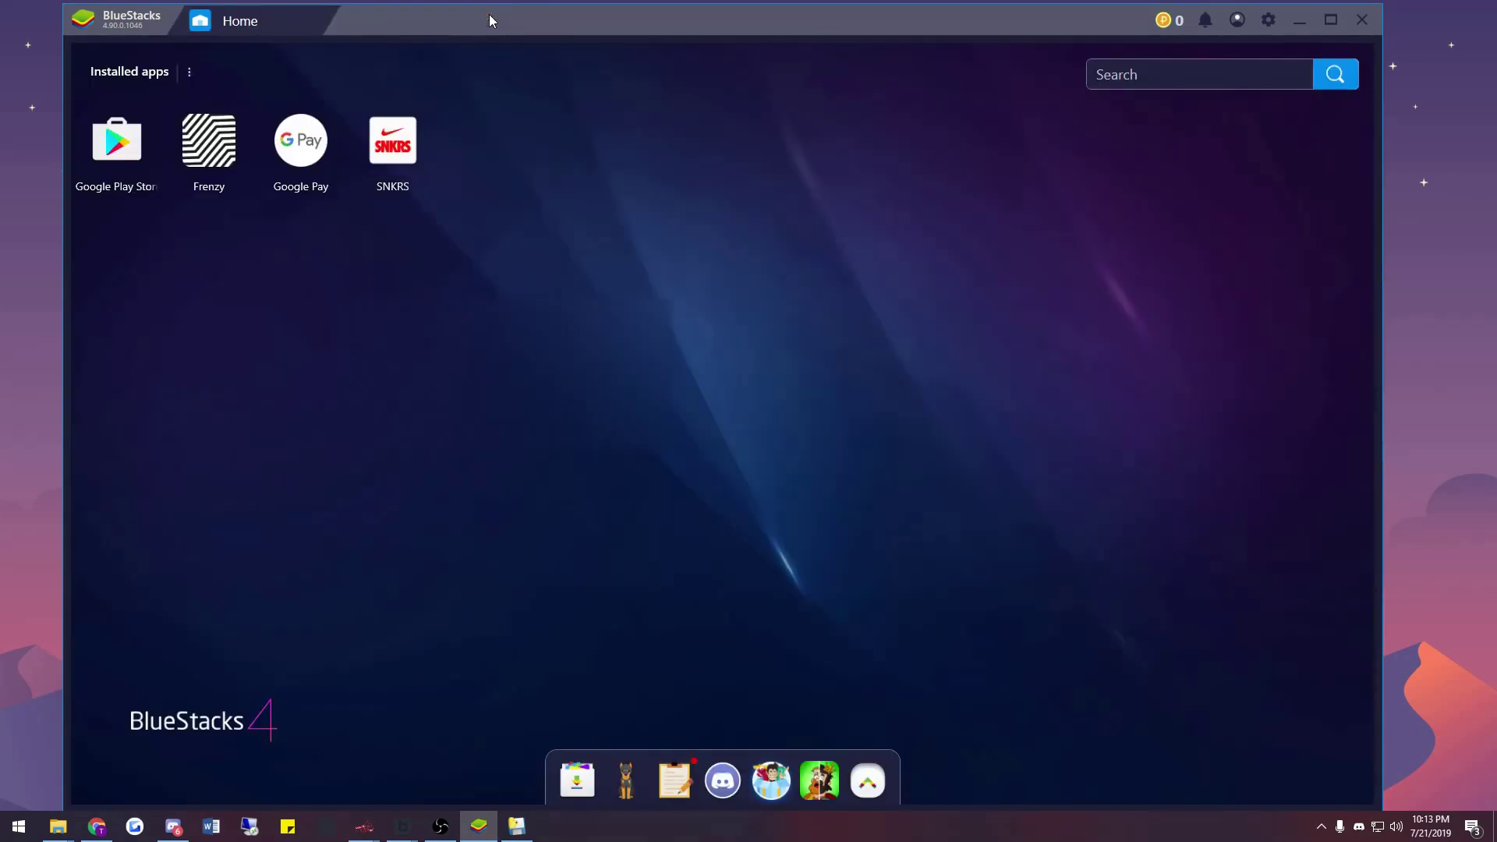
{"action": "left_click", "coordinate": [187, 152]}
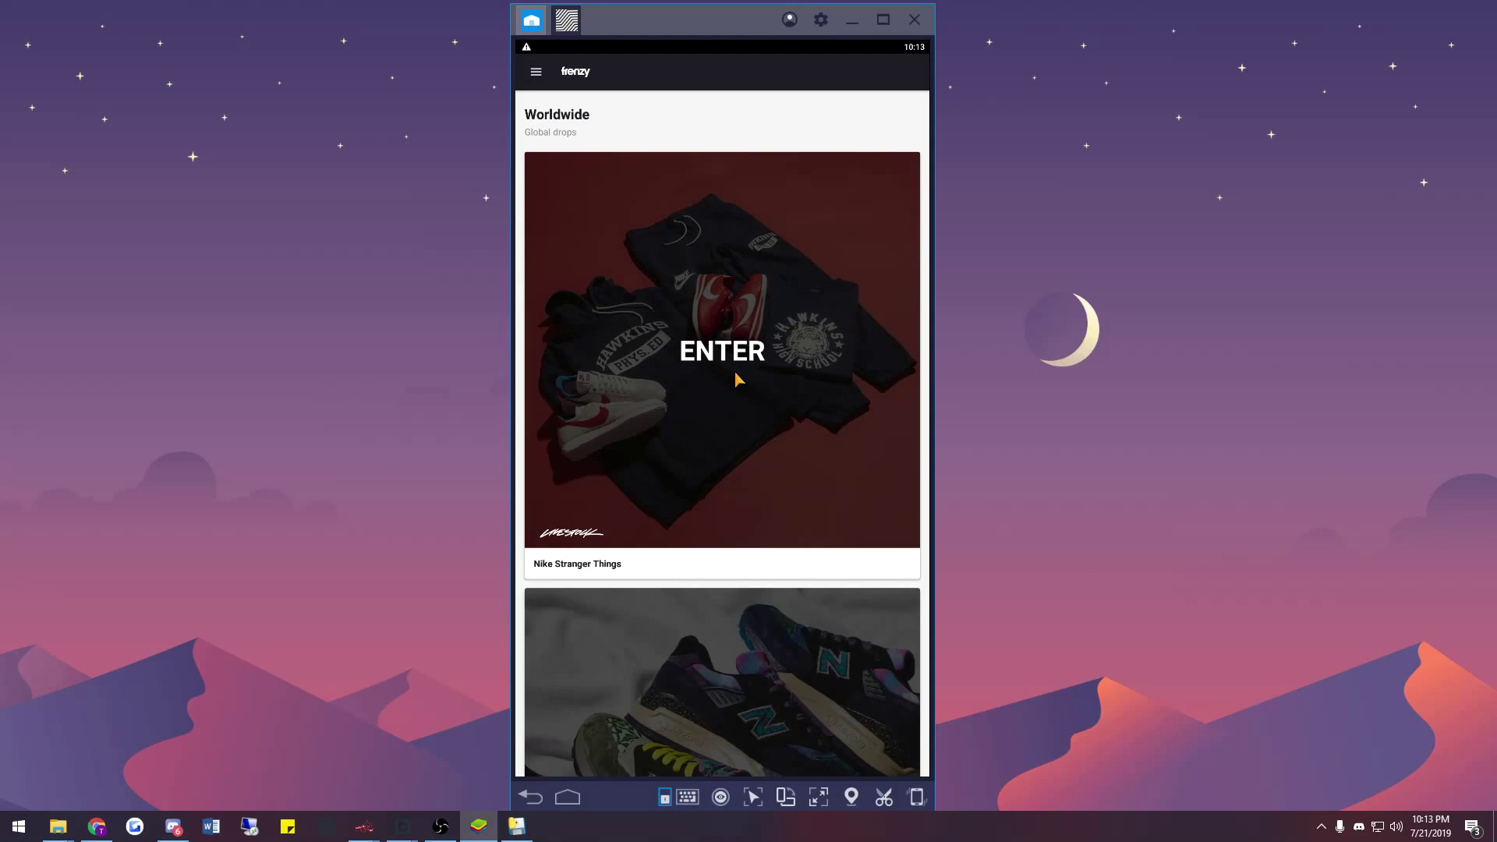
Try a Google Pay checkout for the Stranger Things Classic Cortez in size 4, then cancel it.
{"action": "left_click", "coordinate": [698, 345]}
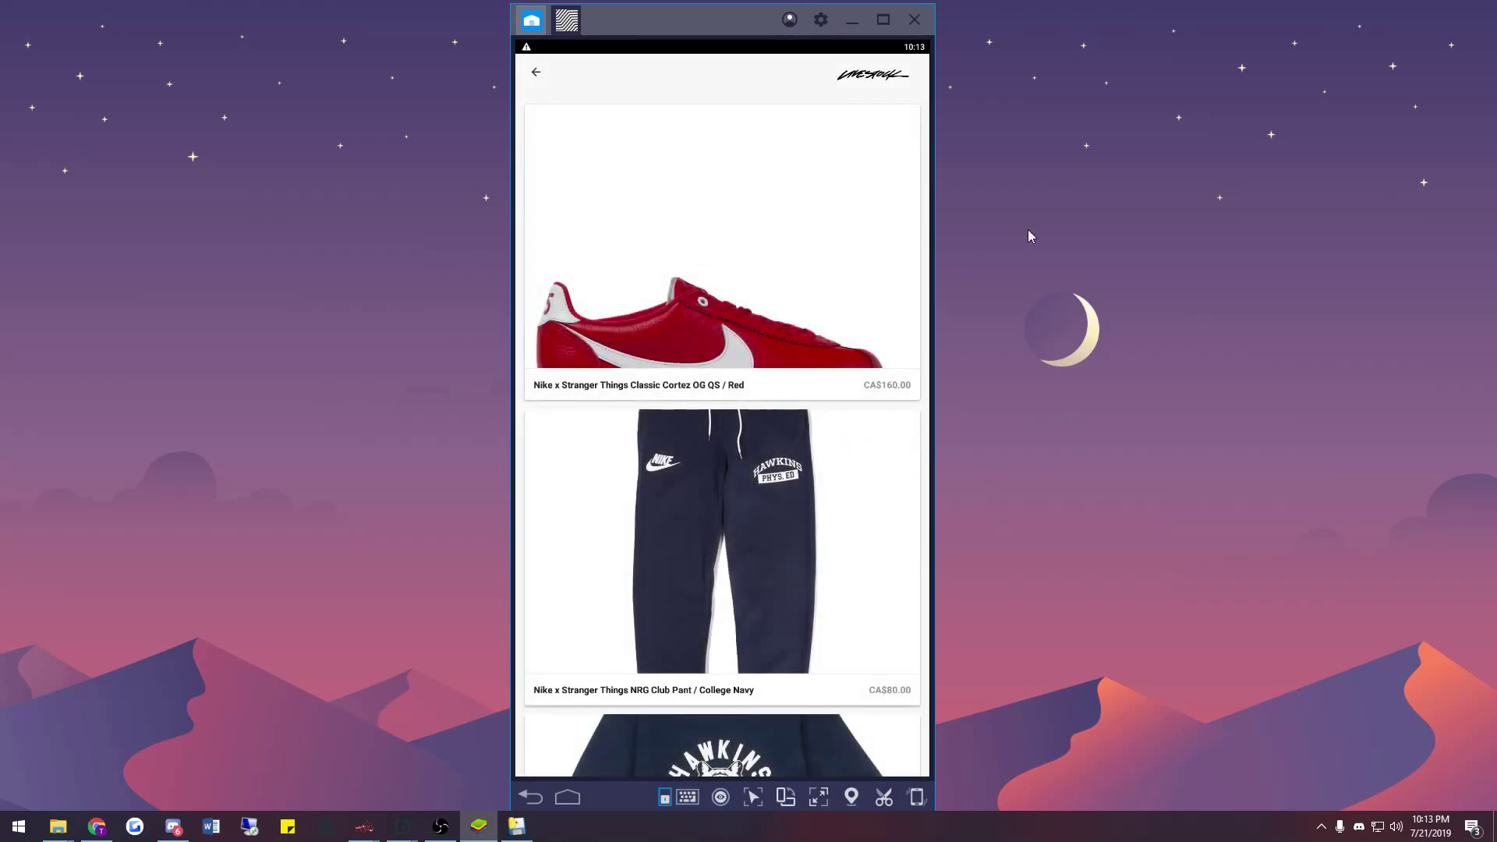
{"action": "left_click", "coordinate": [757, 209]}
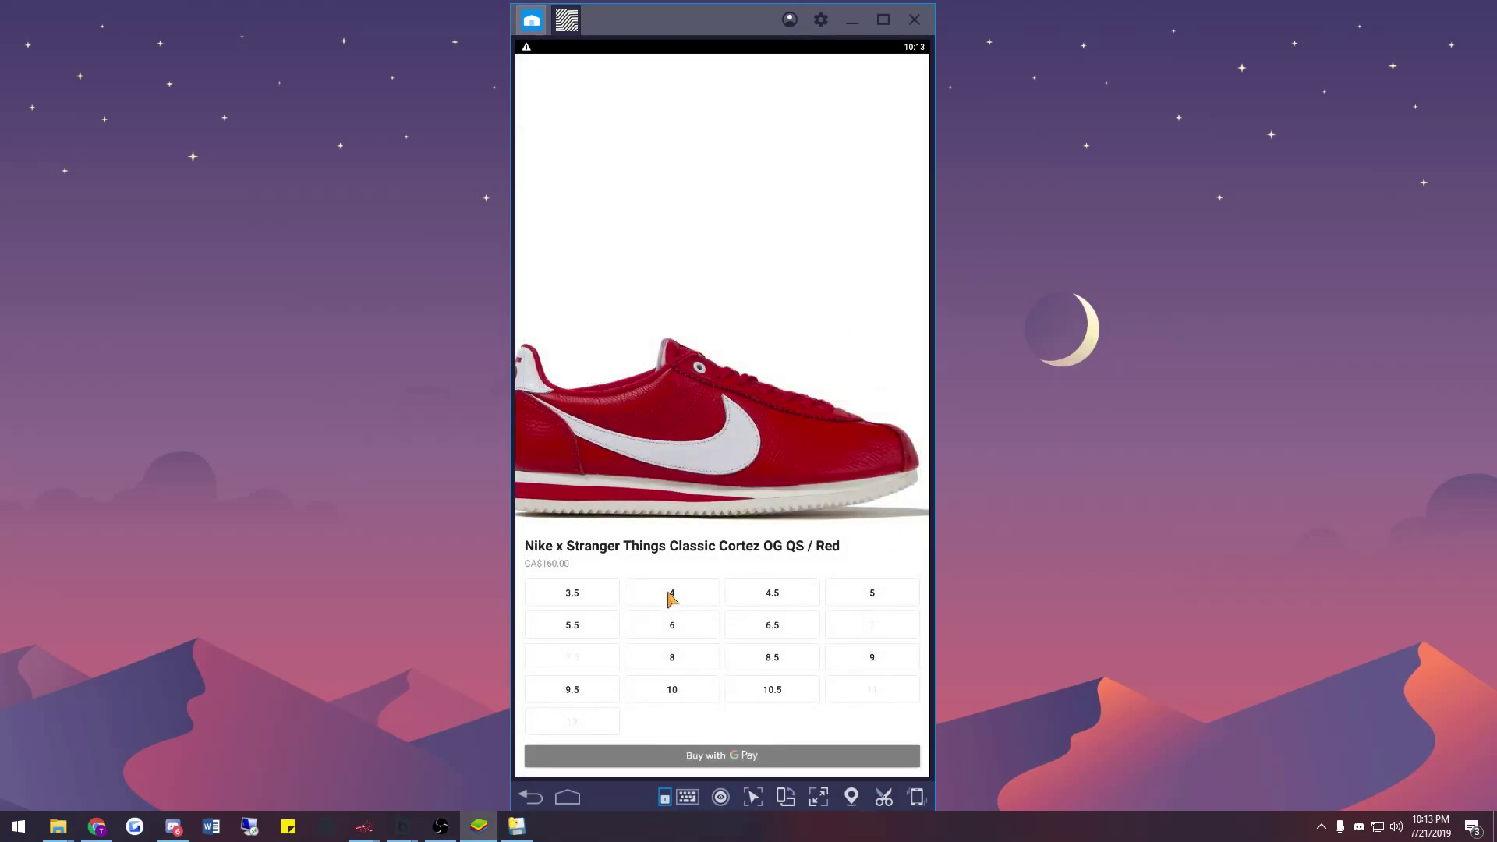
{"action": "left_click", "coordinate": [671, 595]}
{"action": "left_click", "coordinate": [729, 758]}
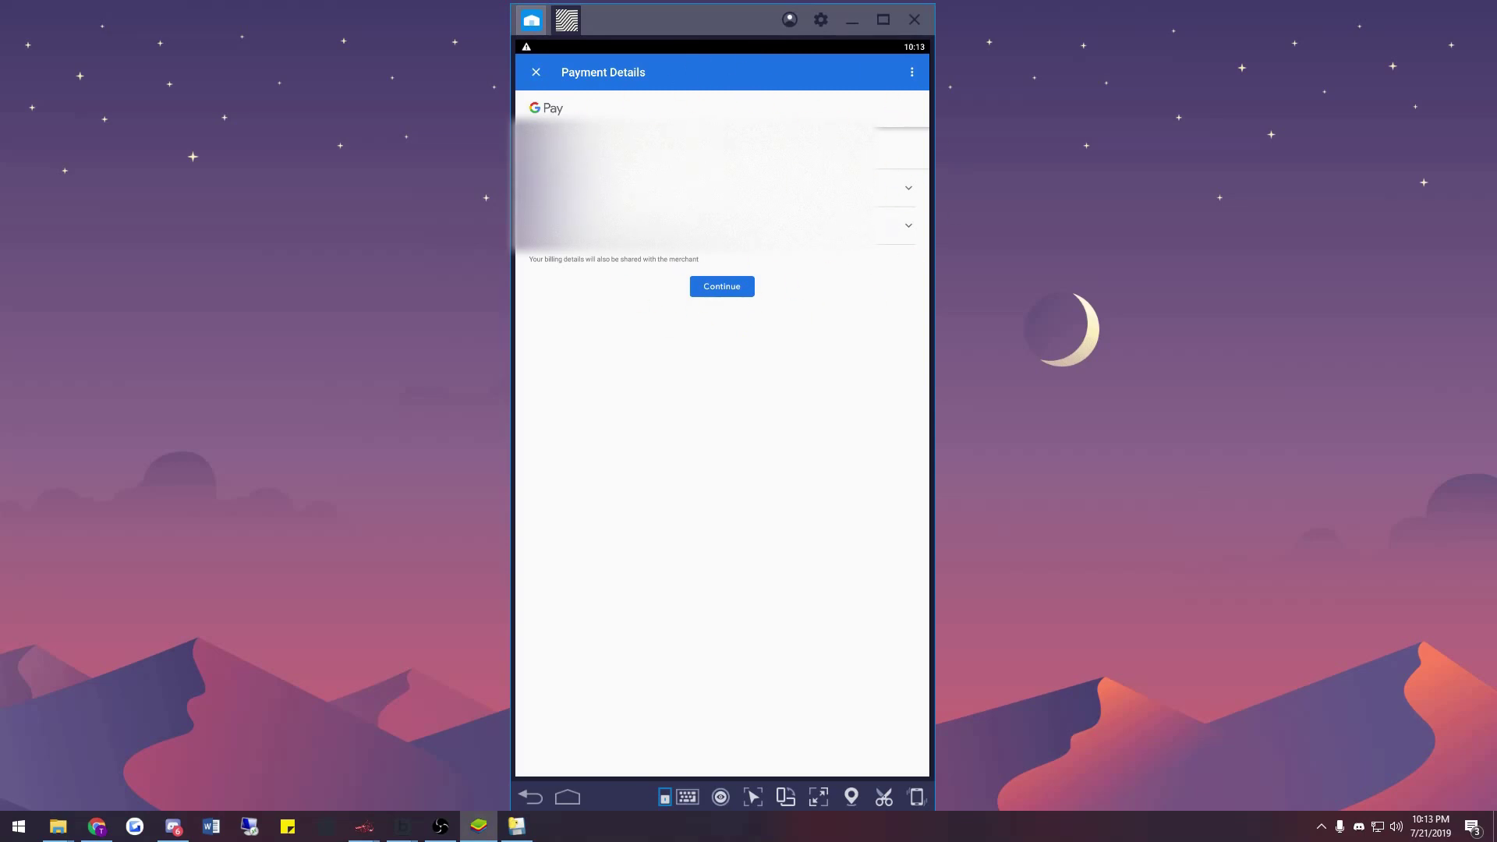
{"action": "left_click", "coordinate": [538, 74]}
{"action": "left_click_drag", "start_coordinate": [638, 28], "coordinate": [508, 28]}
{"action": "left_click", "coordinate": [426, 76]}
Launch the Sudu bot and place it beside the BlueStacks window.
{"action": "left_click", "coordinate": [409, 72]}
{"action": "left_click", "coordinate": [517, 826]}
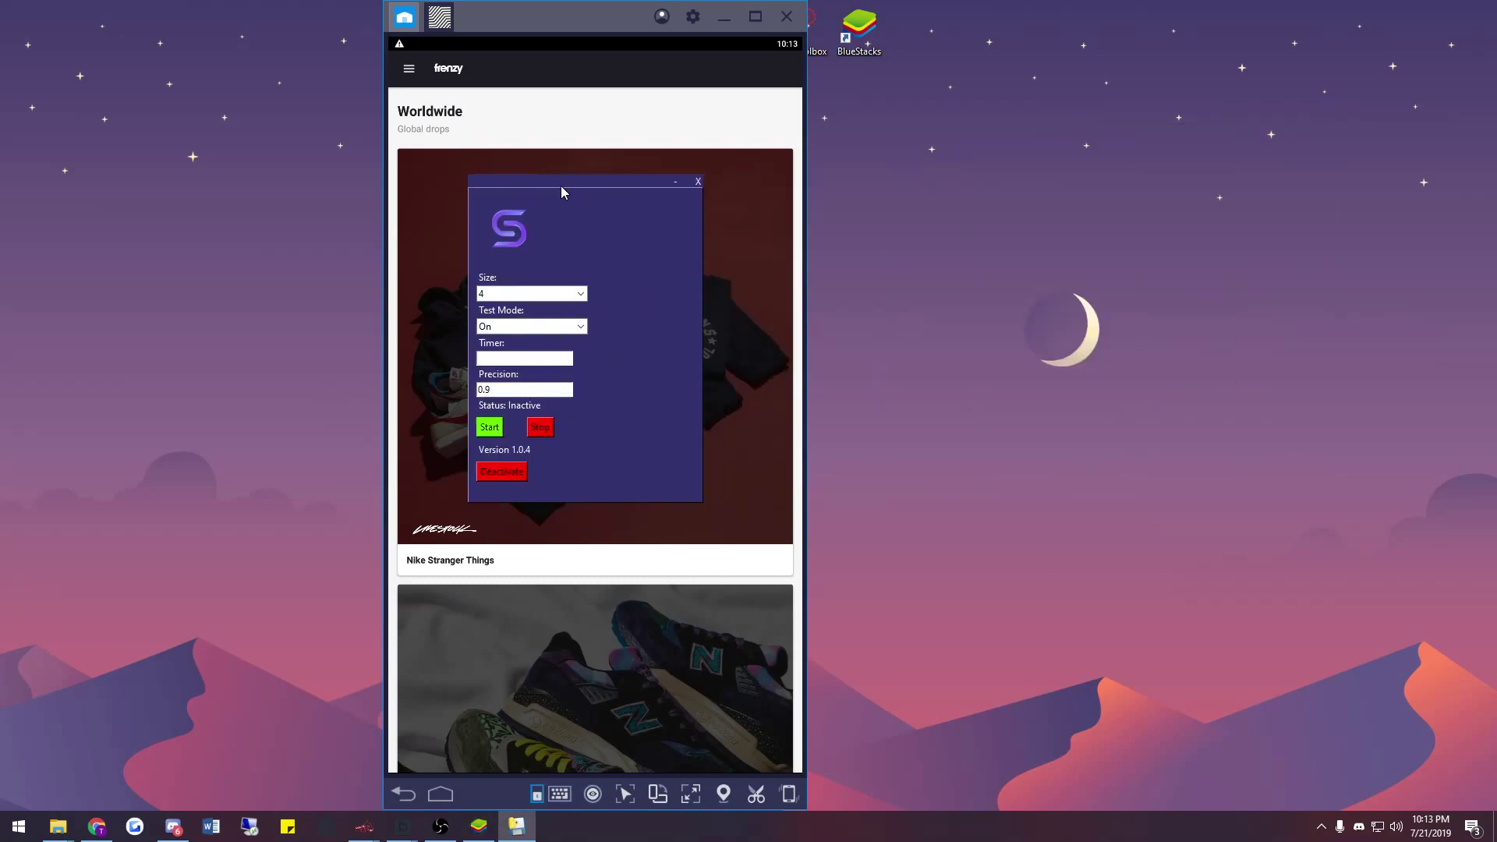
{"action": "left_click_drag", "start_coordinate": [570, 181], "coordinate": [218, 102]}
{"action": "left_click_drag", "start_coordinate": [503, 15], "coordinate": [683, 15]}
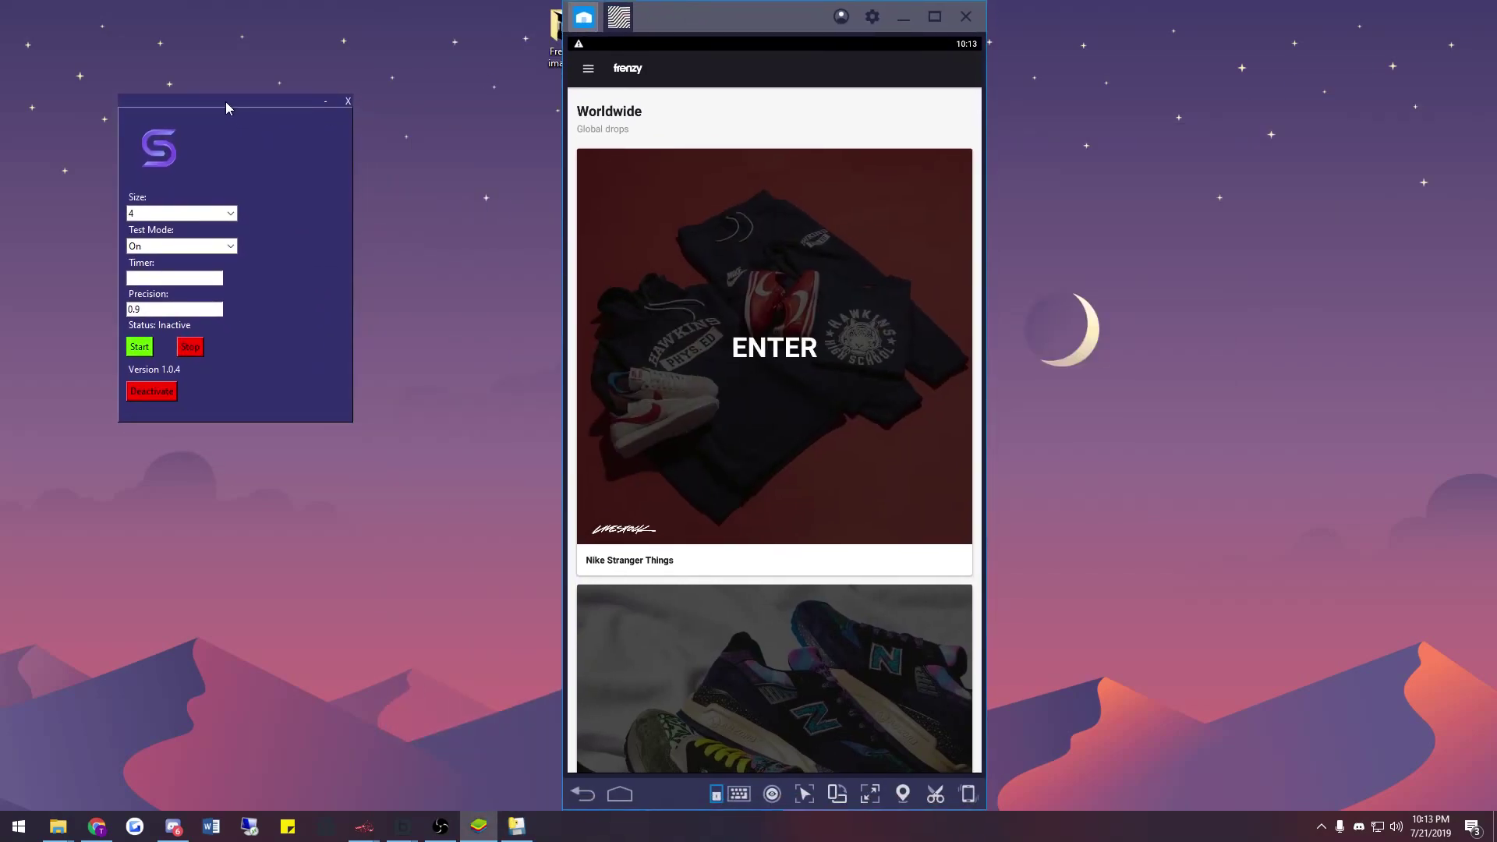
{"action": "left_click_drag", "start_coordinate": [227, 100], "coordinate": [322, 83]}
Keep the bot's shoe size at 4.
{"action": "left_click", "coordinate": [323, 196]}
{"action": "scroll", "coordinate": [265, 262], "scroll_direction": "down", "scroll_amount": 3}
{"action": "scroll", "coordinate": [259, 263], "scroll_direction": "up", "scroll_amount": 3}
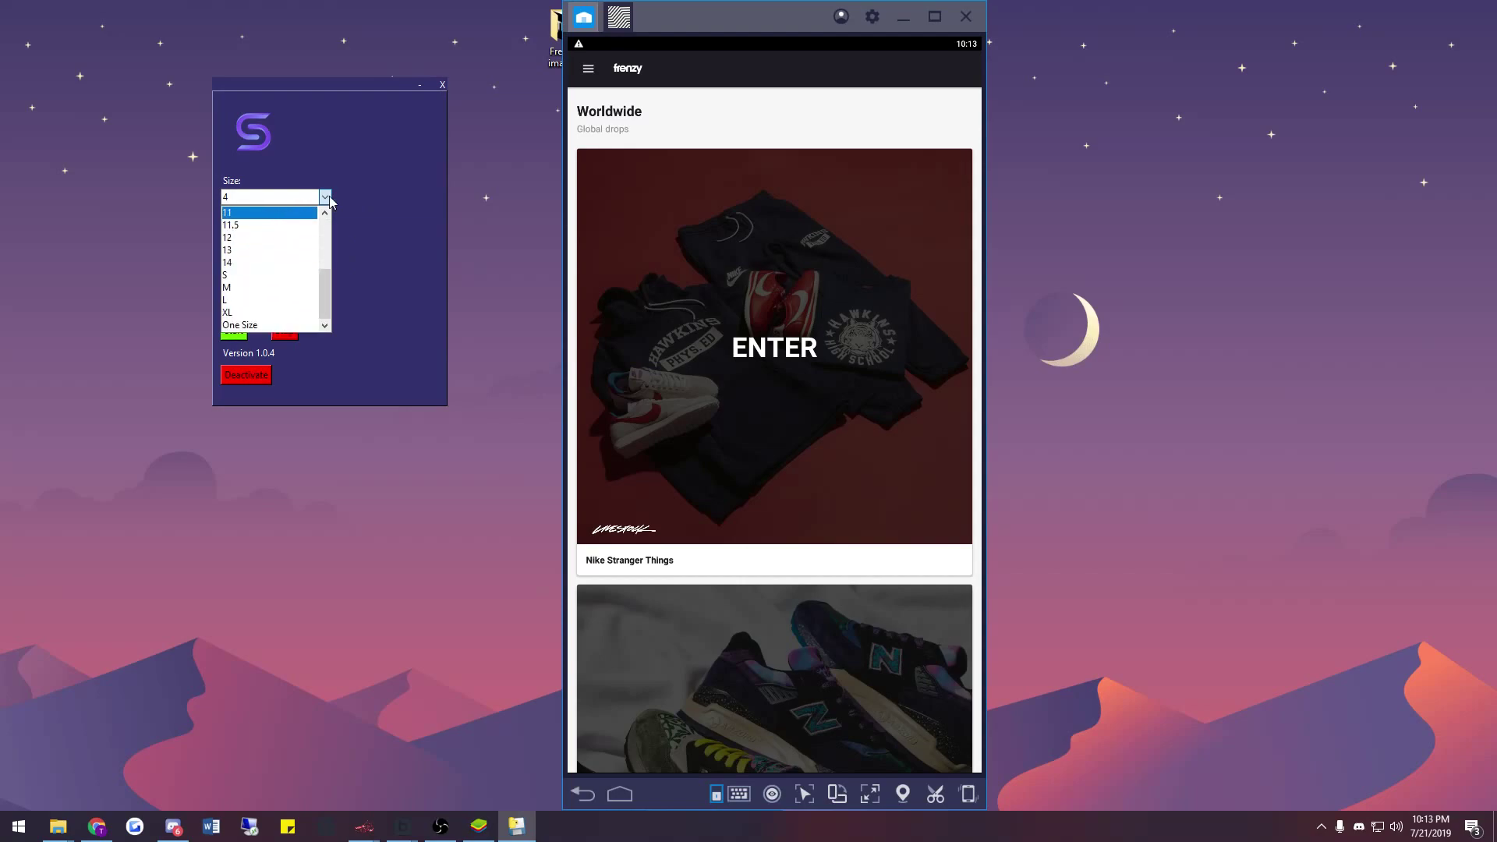
{"action": "left_click", "coordinate": [281, 215]}
Try the bot's Test Mode choices, leaving it set to Off.
{"action": "left_click", "coordinate": [326, 229]}
{"action": "left_click", "coordinate": [325, 230]}
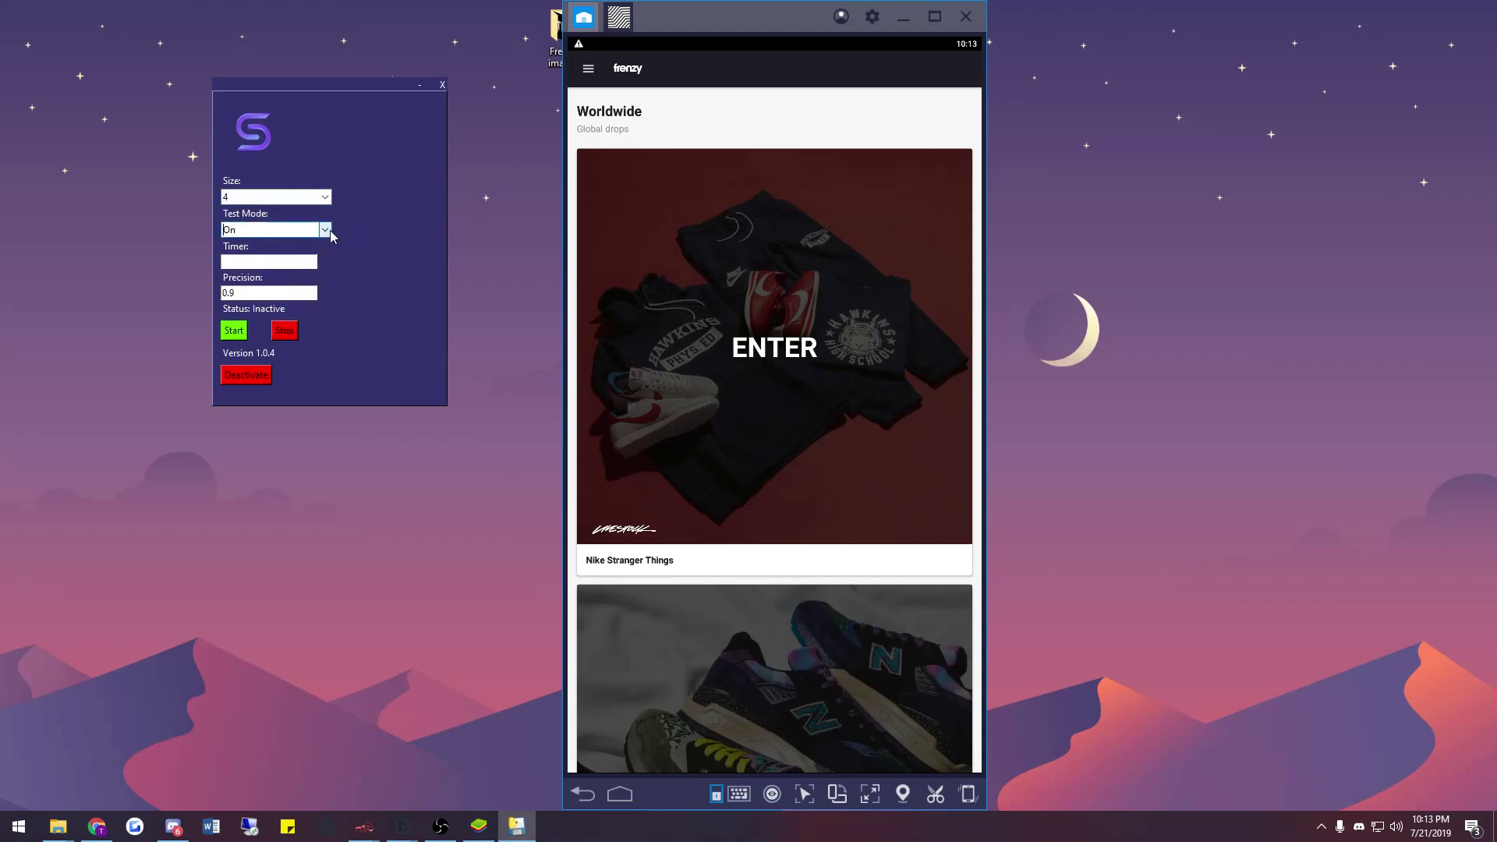
{"action": "left_click", "coordinate": [323, 229]}
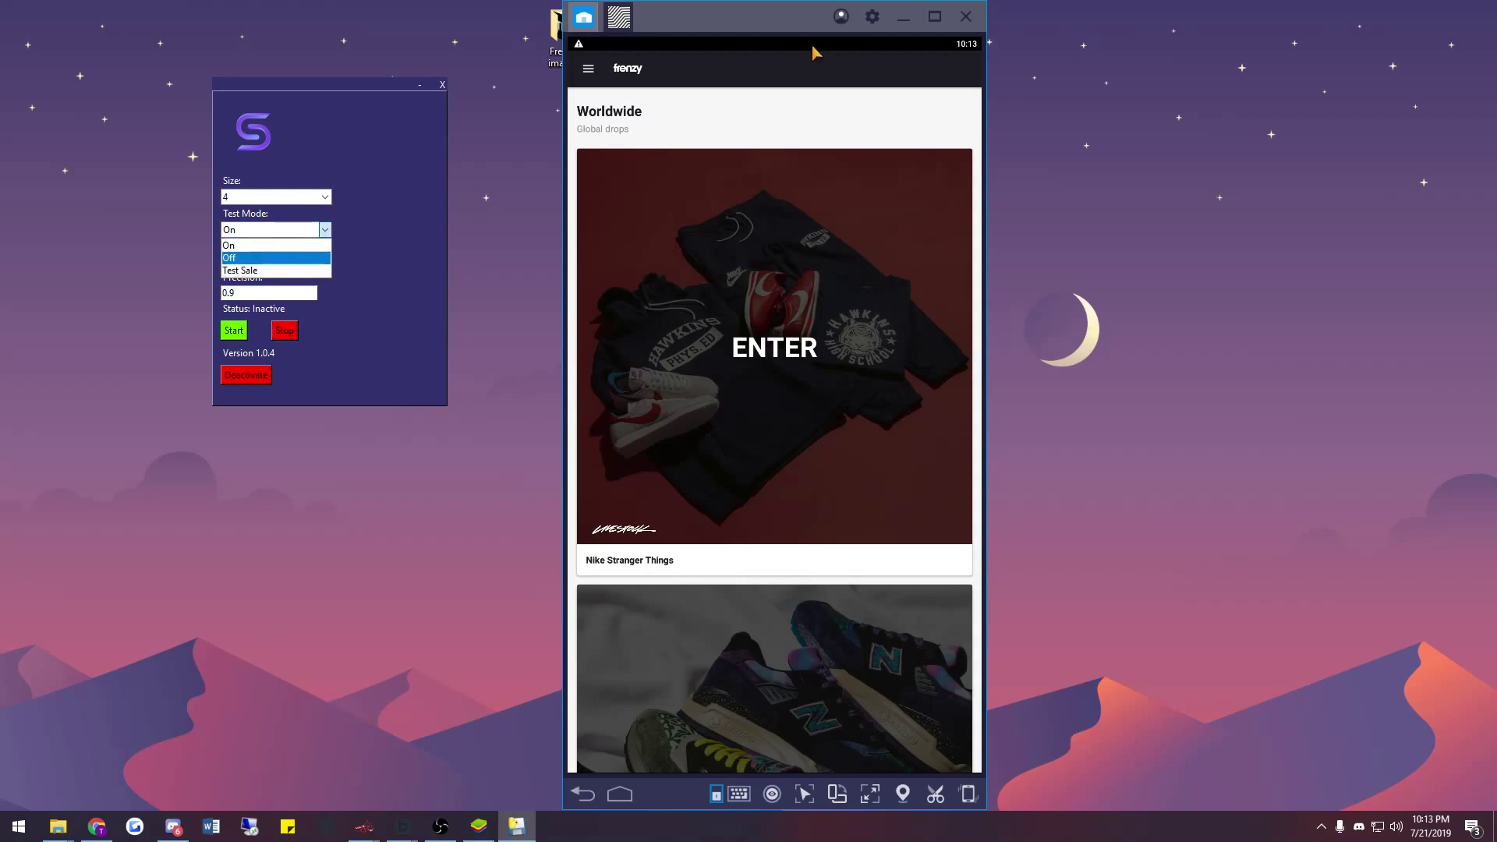
{"action": "scroll", "coordinate": [812, 257], "scroll_direction": "down", "scroll_amount": 1}
{"action": "scroll", "coordinate": [748, 322], "scroll_direction": "up", "scroll_amount": 1}
{"action": "left_click", "coordinate": [300, 246]}
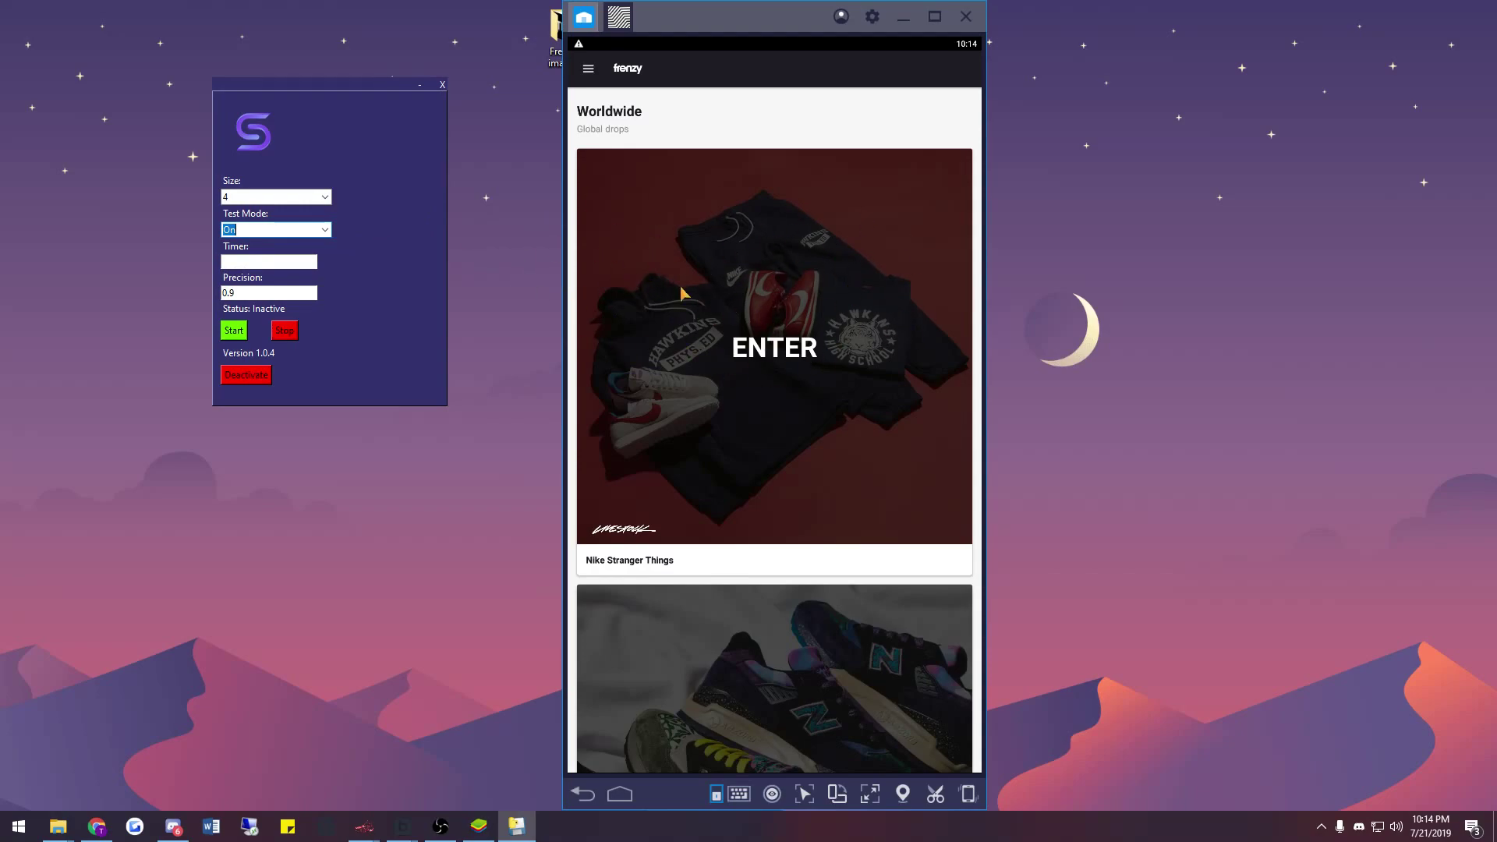
{"action": "left_click", "coordinate": [328, 228]}
{"action": "left_click", "coordinate": [290, 256]}
{"action": "left_click", "coordinate": [294, 261]}
{"action": "left_click_drag", "start_coordinate": [300, 96], "coordinate": [309, 86]}
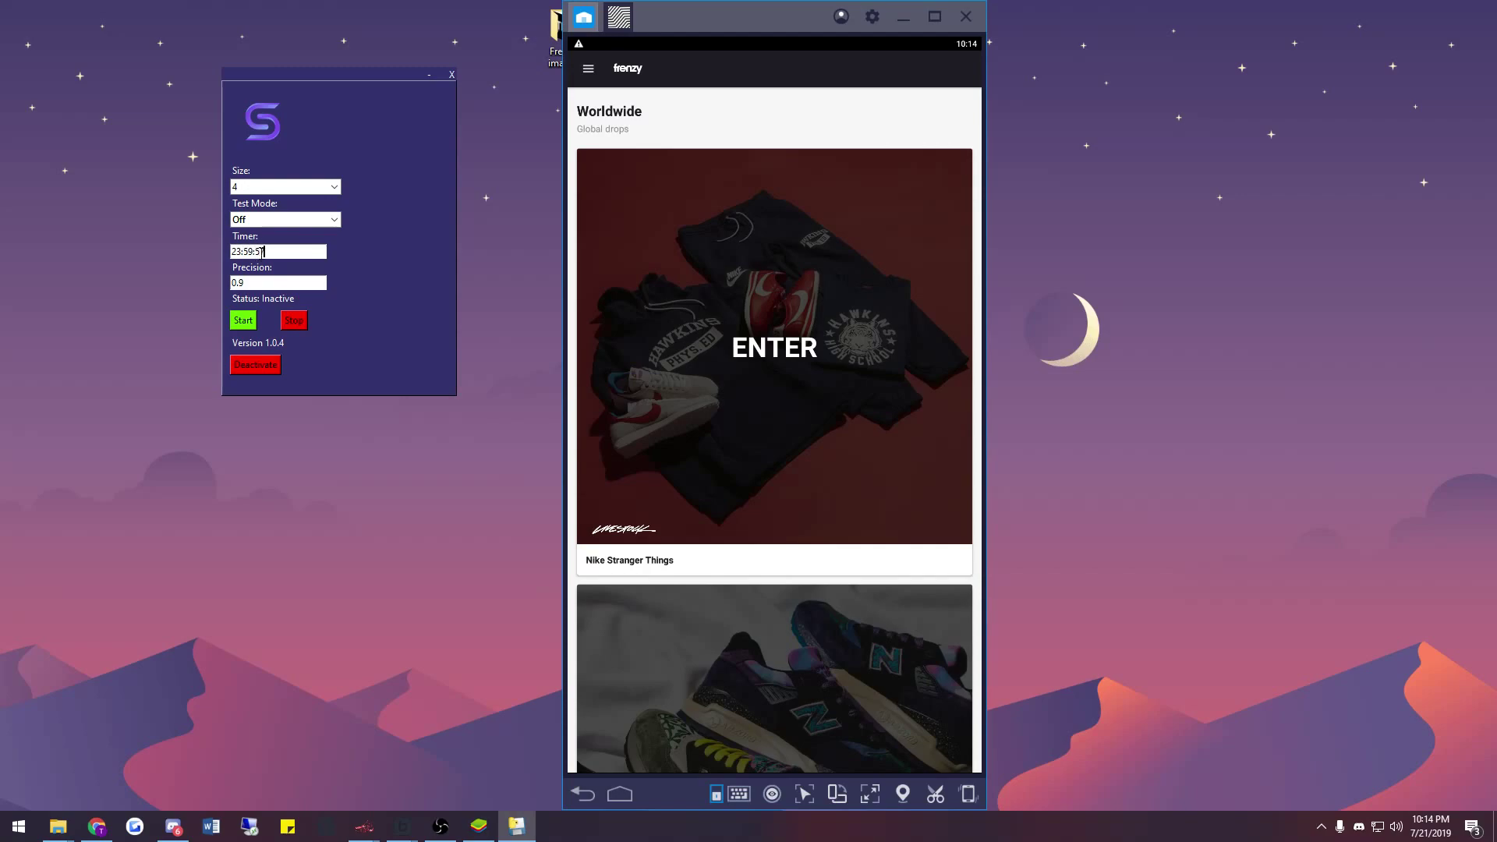
Turn Test Mode On, set the timer to 22:59:57, and start the bot.
{"action": "left_click", "coordinate": [286, 219]}
{"action": "left_click", "coordinate": [290, 242]}
{"action": "left_click", "coordinate": [243, 320]}
{"action": "left_click", "coordinate": [293, 321]}
{"action": "left_click", "coordinate": [265, 251]}
{"action": "key", "text": "BackSpace"}
{"action": "type", "text": "2"}
{"action": "left_click", "coordinate": [245, 321]}
Stop the bot, set its Size to 4.5, and return Frenzy to the Worldwide feed.
{"action": "left_click", "coordinate": [290, 317]}
{"action": "left_click", "coordinate": [814, 359]}
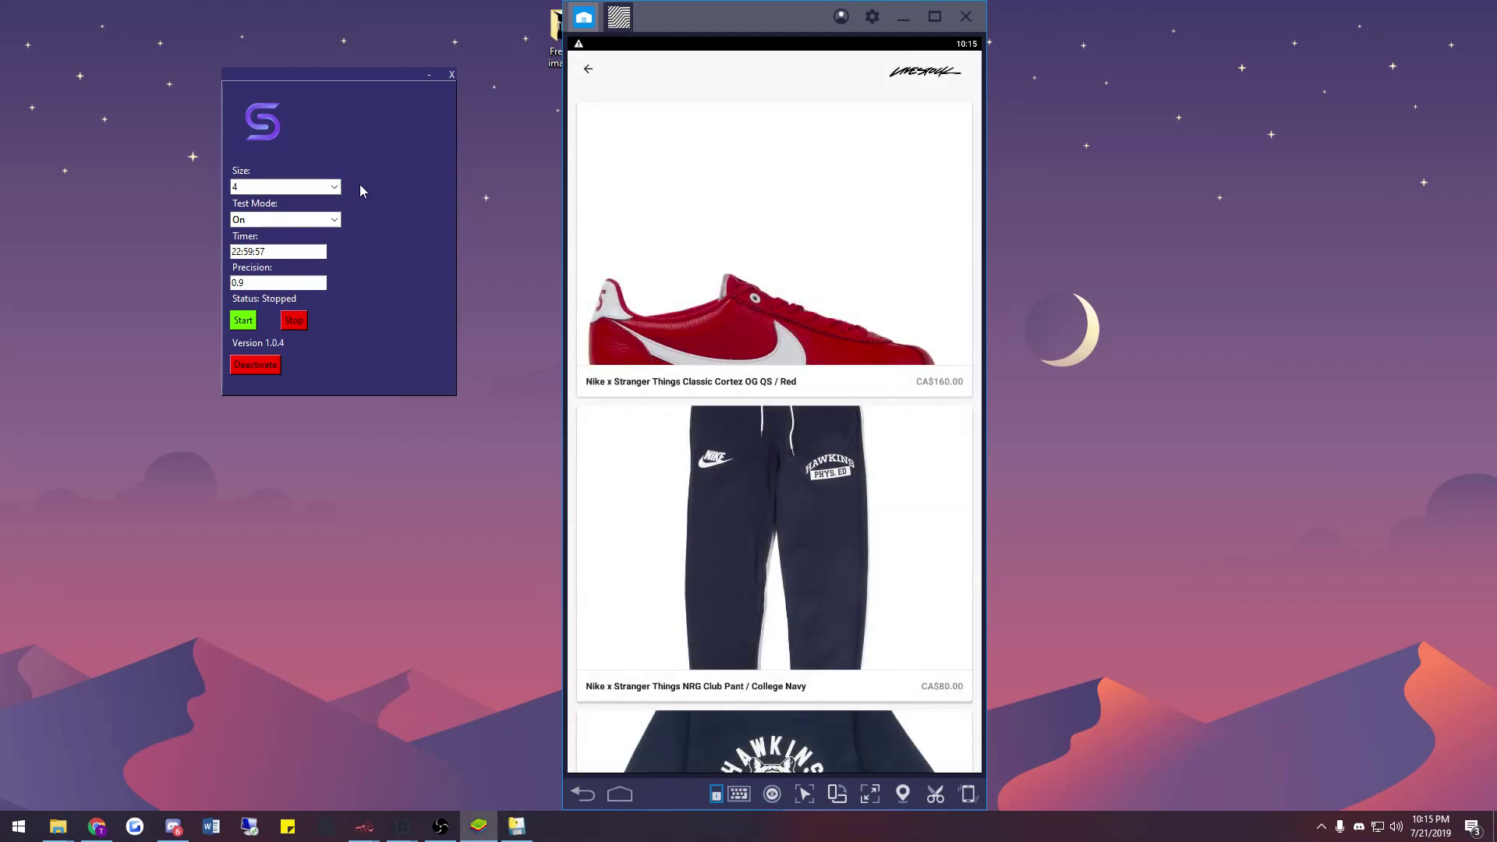
{"action": "left_click", "coordinate": [334, 186]}
{"action": "left_click", "coordinate": [273, 208]}
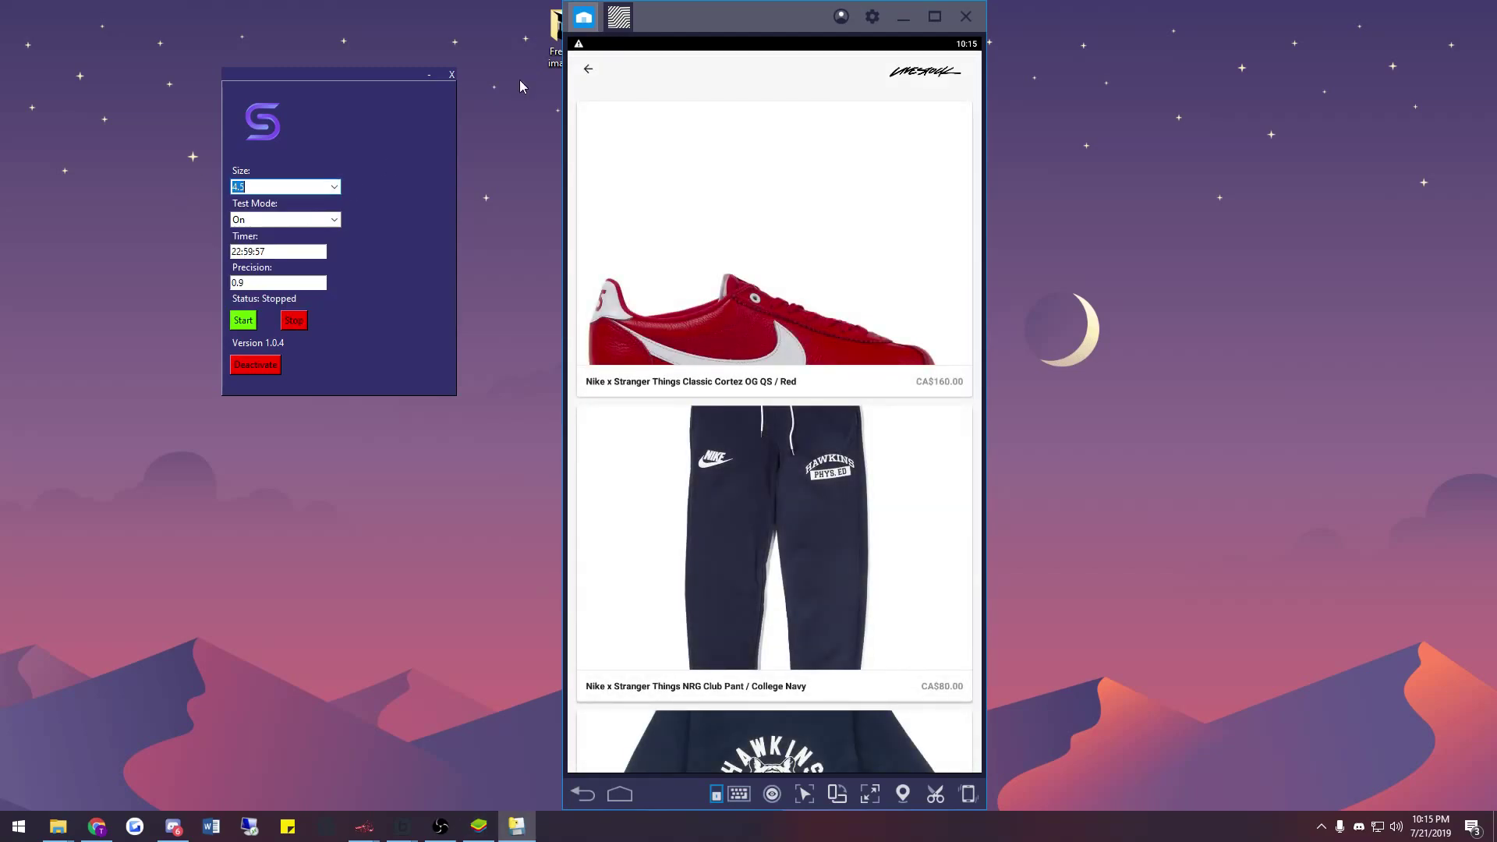
{"action": "left_click", "coordinate": [588, 69]}
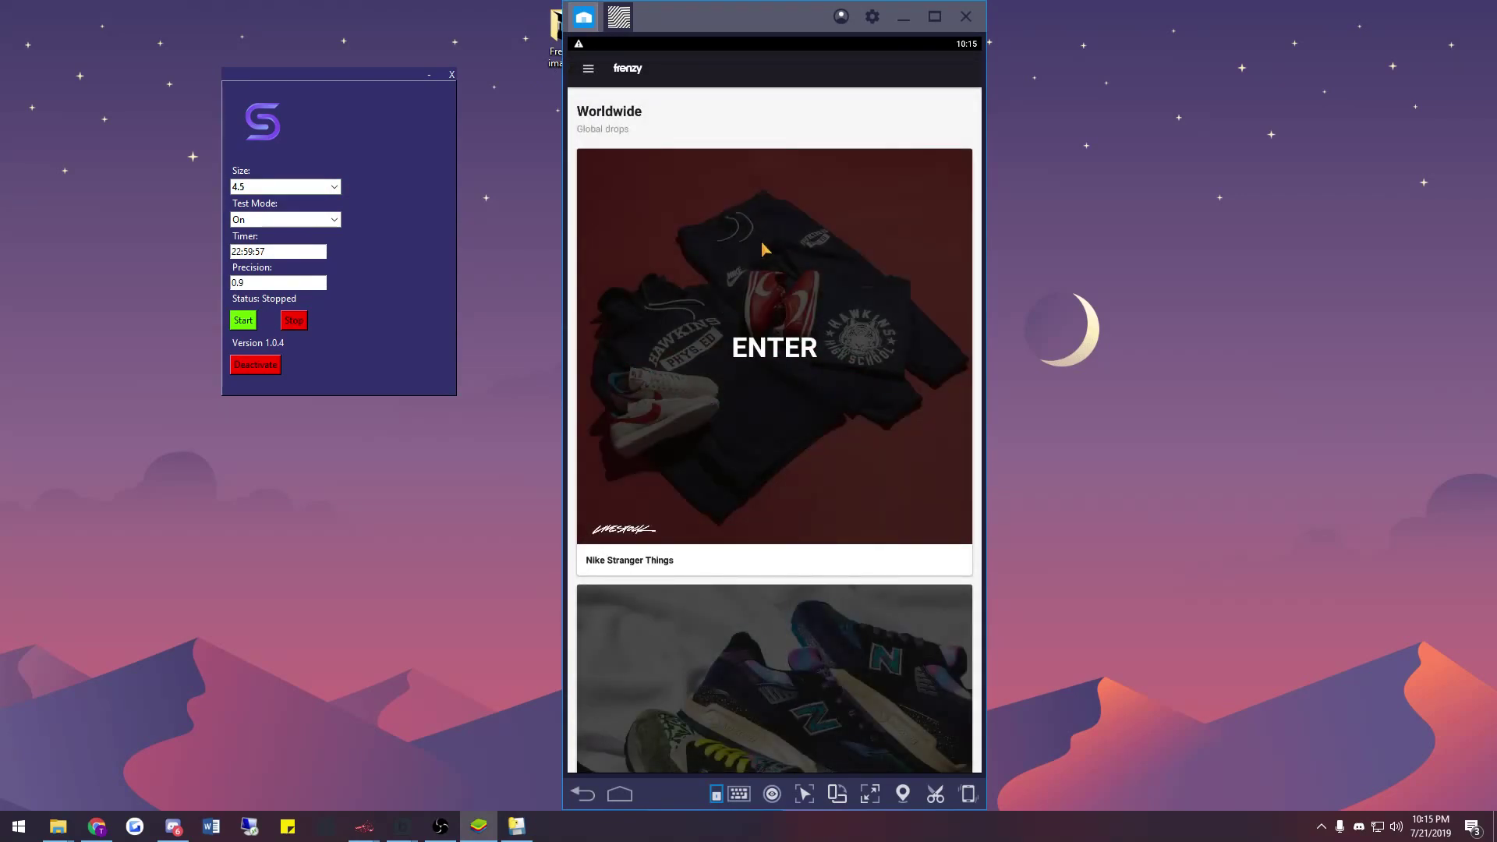
Focus Precision, place the bot window upper left with BlueStacks beside it, and raise the images folder.
{"action": "left_click", "coordinate": [276, 282]}
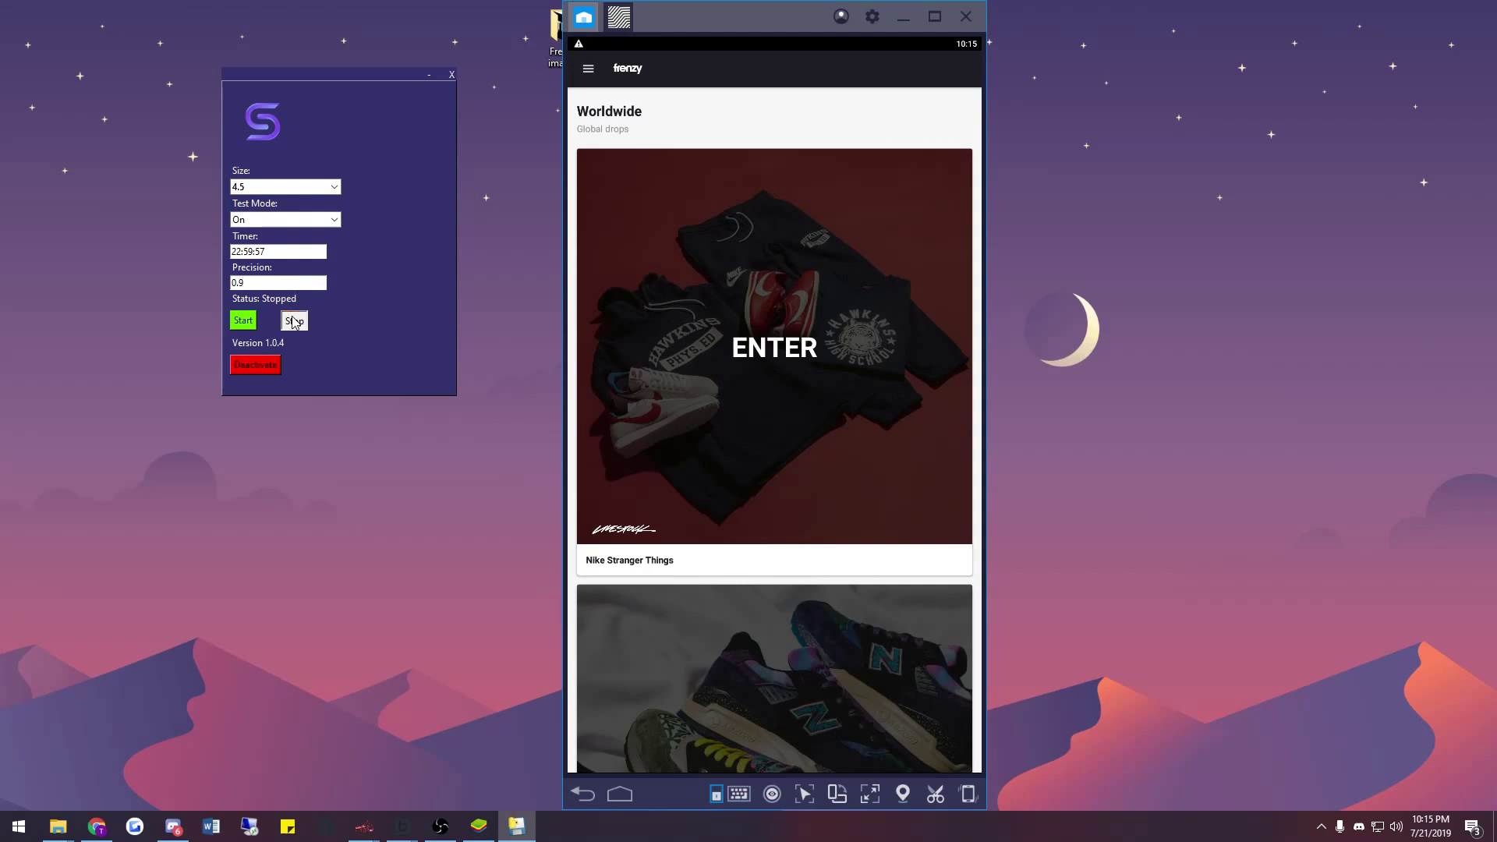
{"action": "left_click_drag", "start_coordinate": [381, 84], "coordinate": [392, 78]}
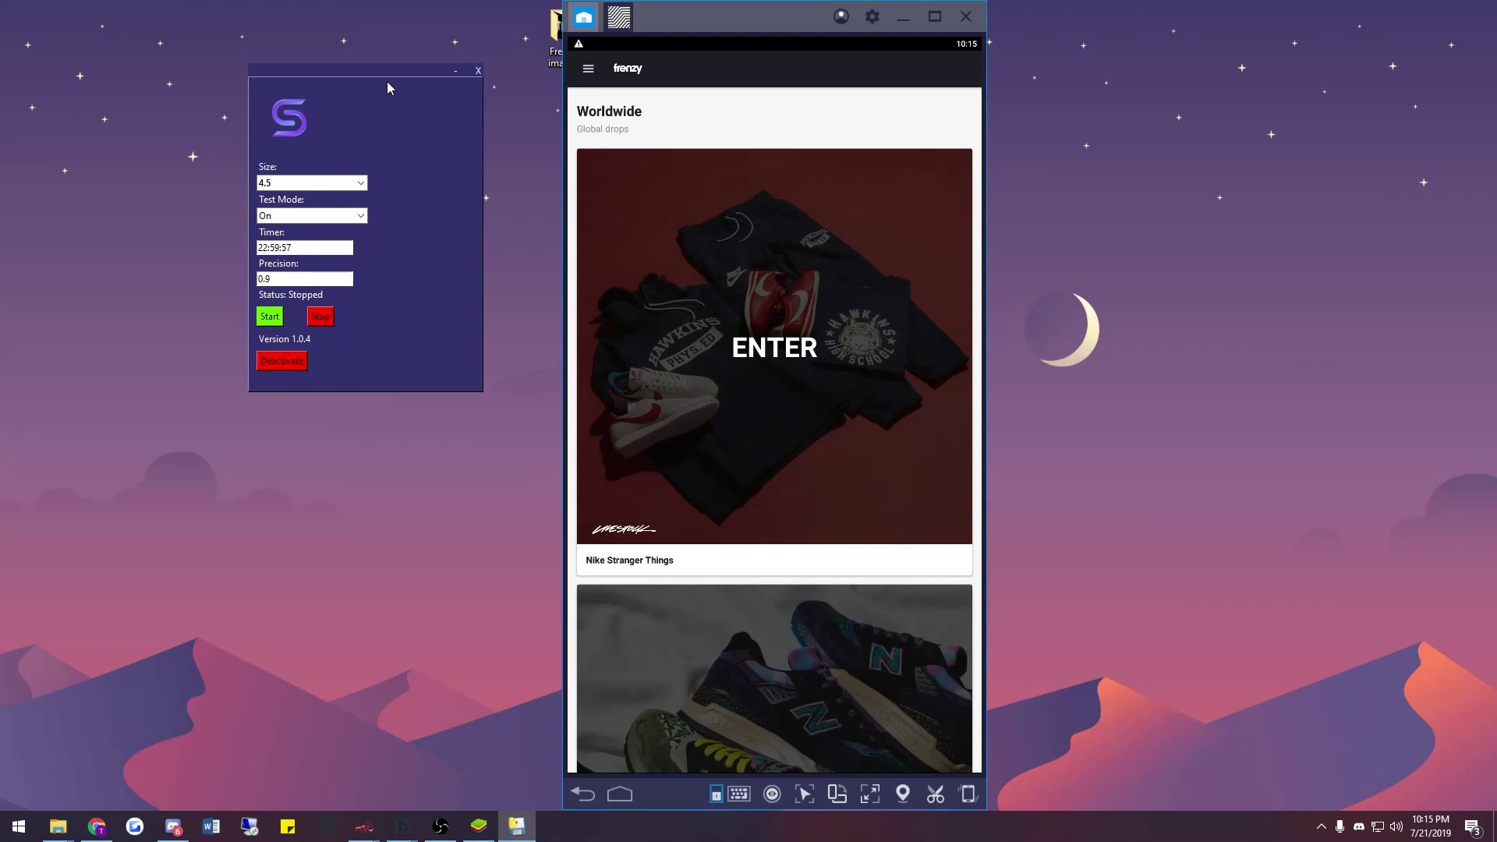
{"action": "left_click_drag", "start_coordinate": [391, 73], "coordinate": [338, 63]}
{"action": "left_click_drag", "start_coordinate": [716, 5], "coordinate": [787, 9]}
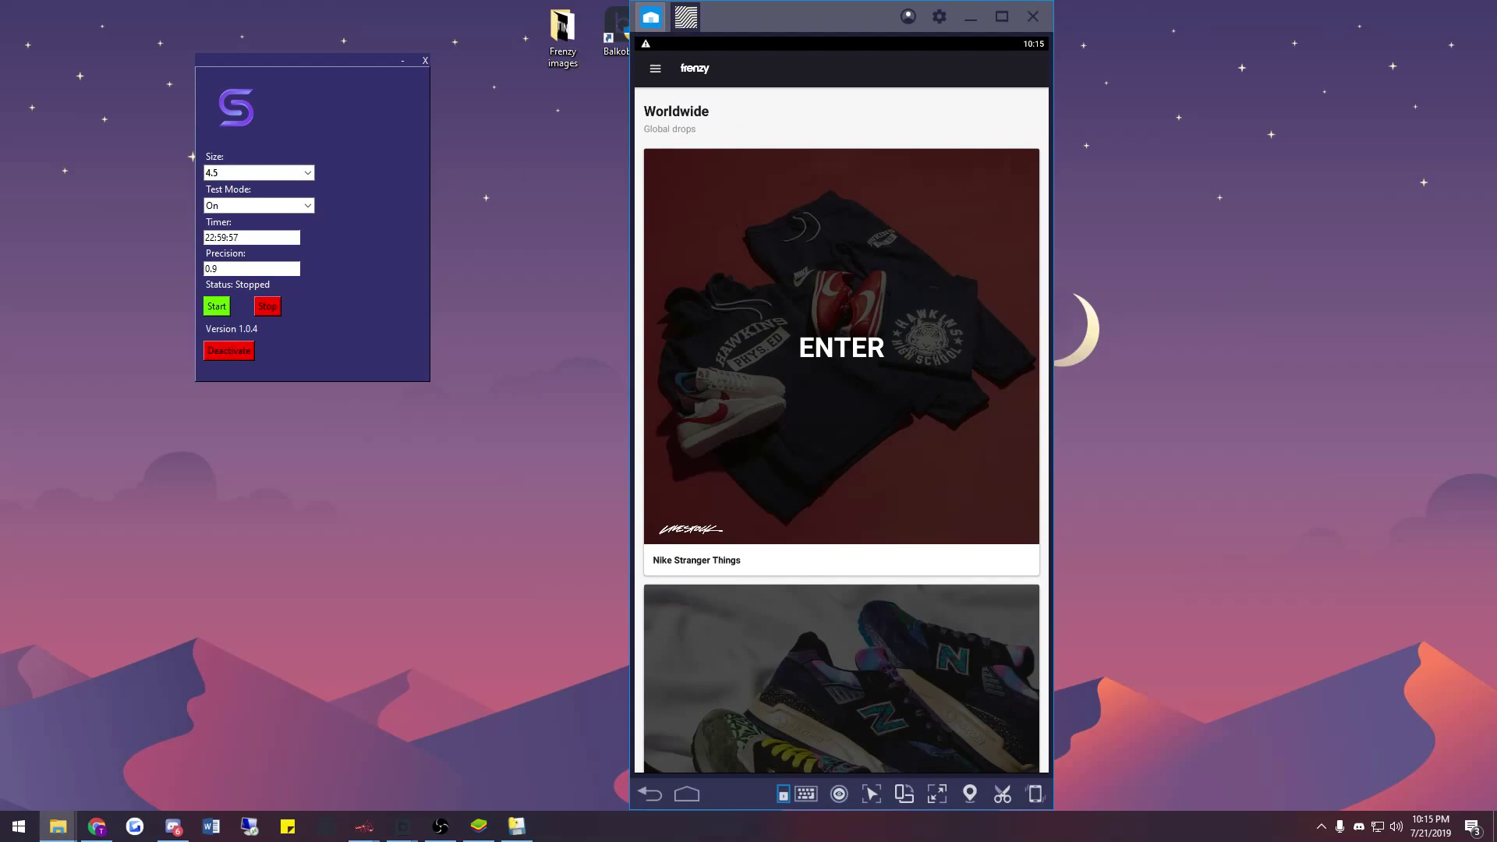
{"action": "left_click_drag", "start_coordinate": [78, 409], "coordinate": [442, 95]}
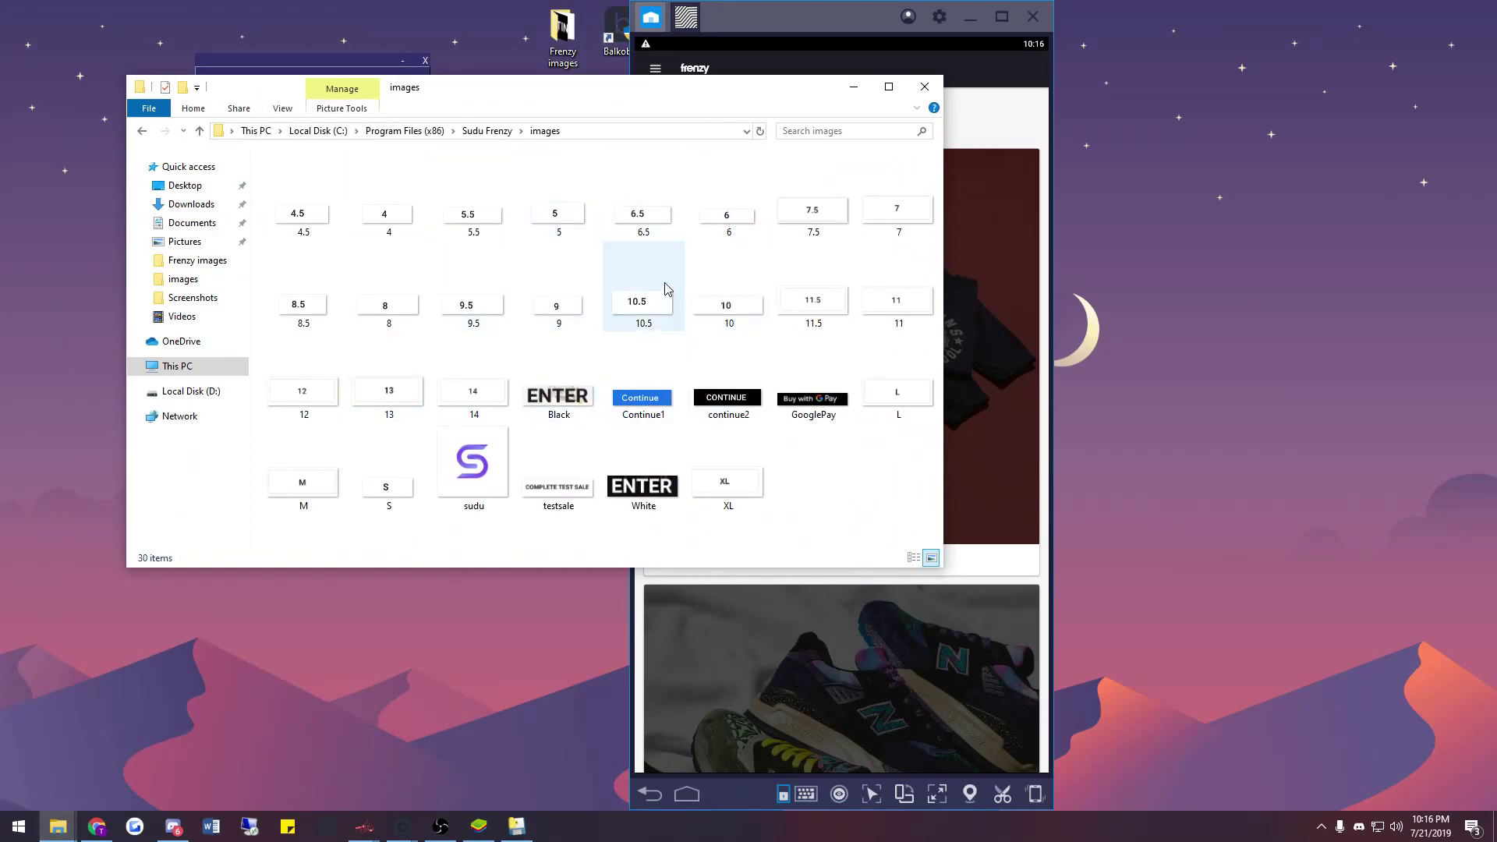
Select all size images plus both ENTERs, Continue1, continue2, GooglePay, L, XL, S and M.
{"action": "left_click", "coordinate": [310, 219]}
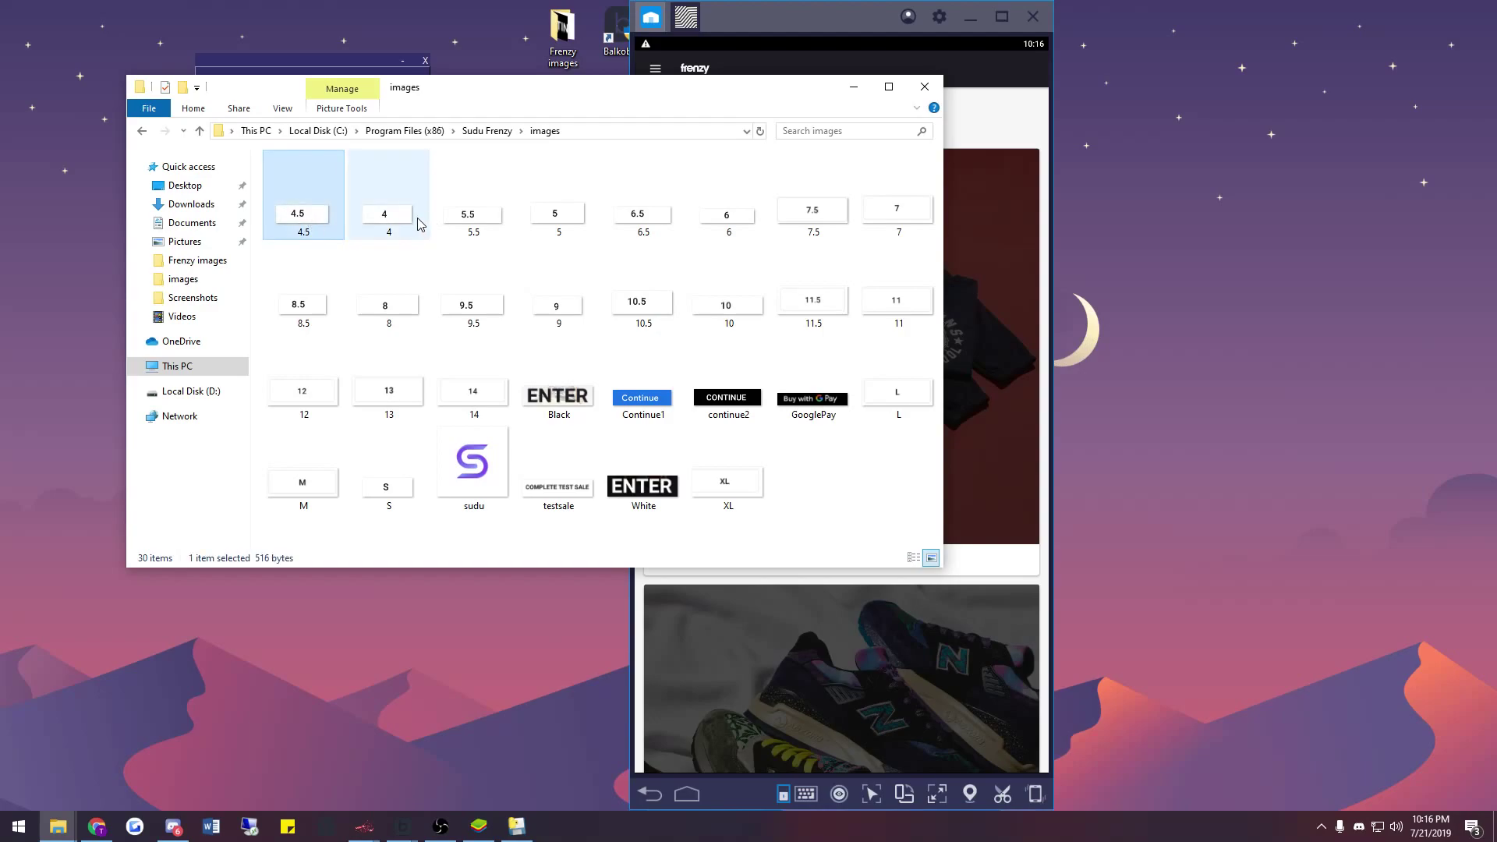
{"action": "left_click_drag", "start_coordinate": [412, 227], "coordinate": [905, 234]}
{"action": "left_click_drag", "start_coordinate": [907, 312], "coordinate": [634, 418]}
{"action": "left_click", "coordinate": [558, 390], "text": "ctrl"}
{"action": "left_click", "coordinate": [643, 480], "text": "ctrl"}
{"action": "left_click", "coordinate": [643, 394], "text": "ctrl"}
{"action": "left_click", "coordinate": [727, 394], "text": "ctrl"}
{"action": "left_click", "coordinate": [813, 394], "text": "ctrl"}
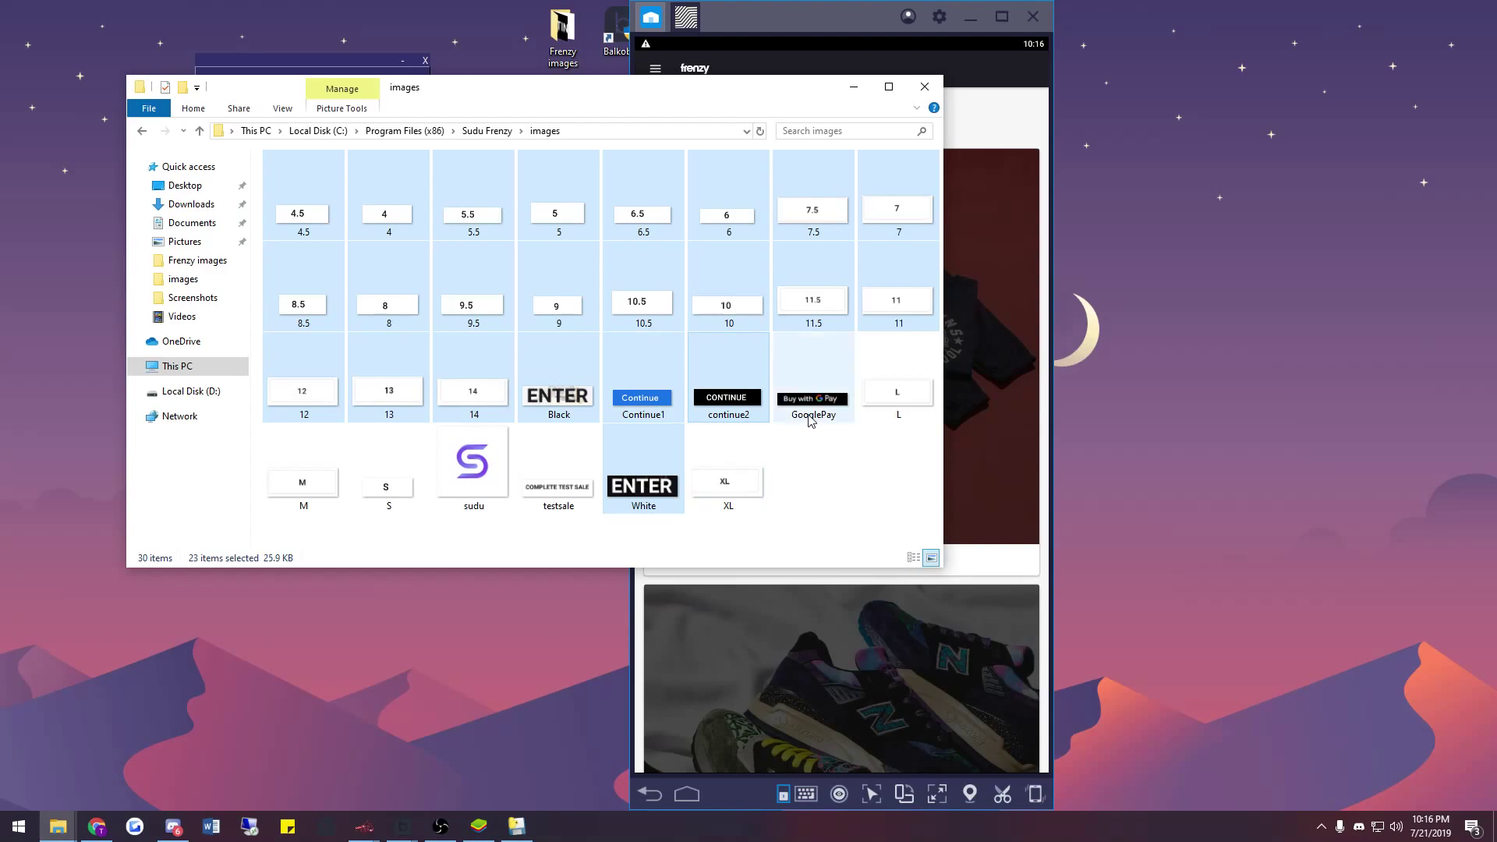
{"action": "left_click", "coordinate": [897, 390], "text": "ctrl"}
{"action": "left_click", "coordinate": [726, 480], "text": "ctrl"}
{"action": "left_click", "coordinate": [386, 483], "text": "ctrl"}
{"action": "left_click", "coordinate": [304, 480], "text": "ctrl"}
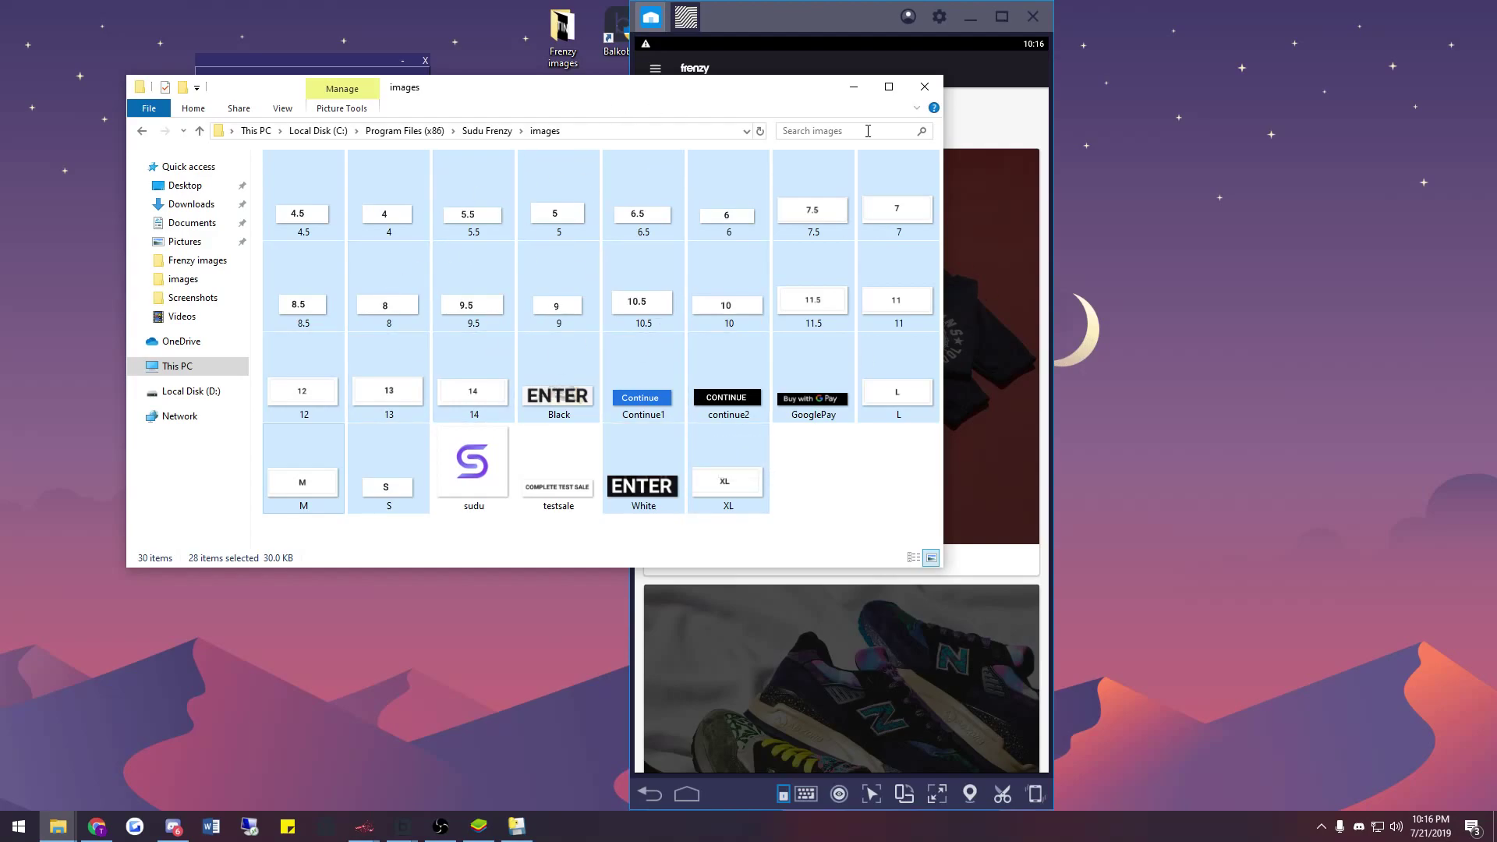
{"action": "left_click_drag", "start_coordinate": [638, 99], "coordinate": [1155, 166]}
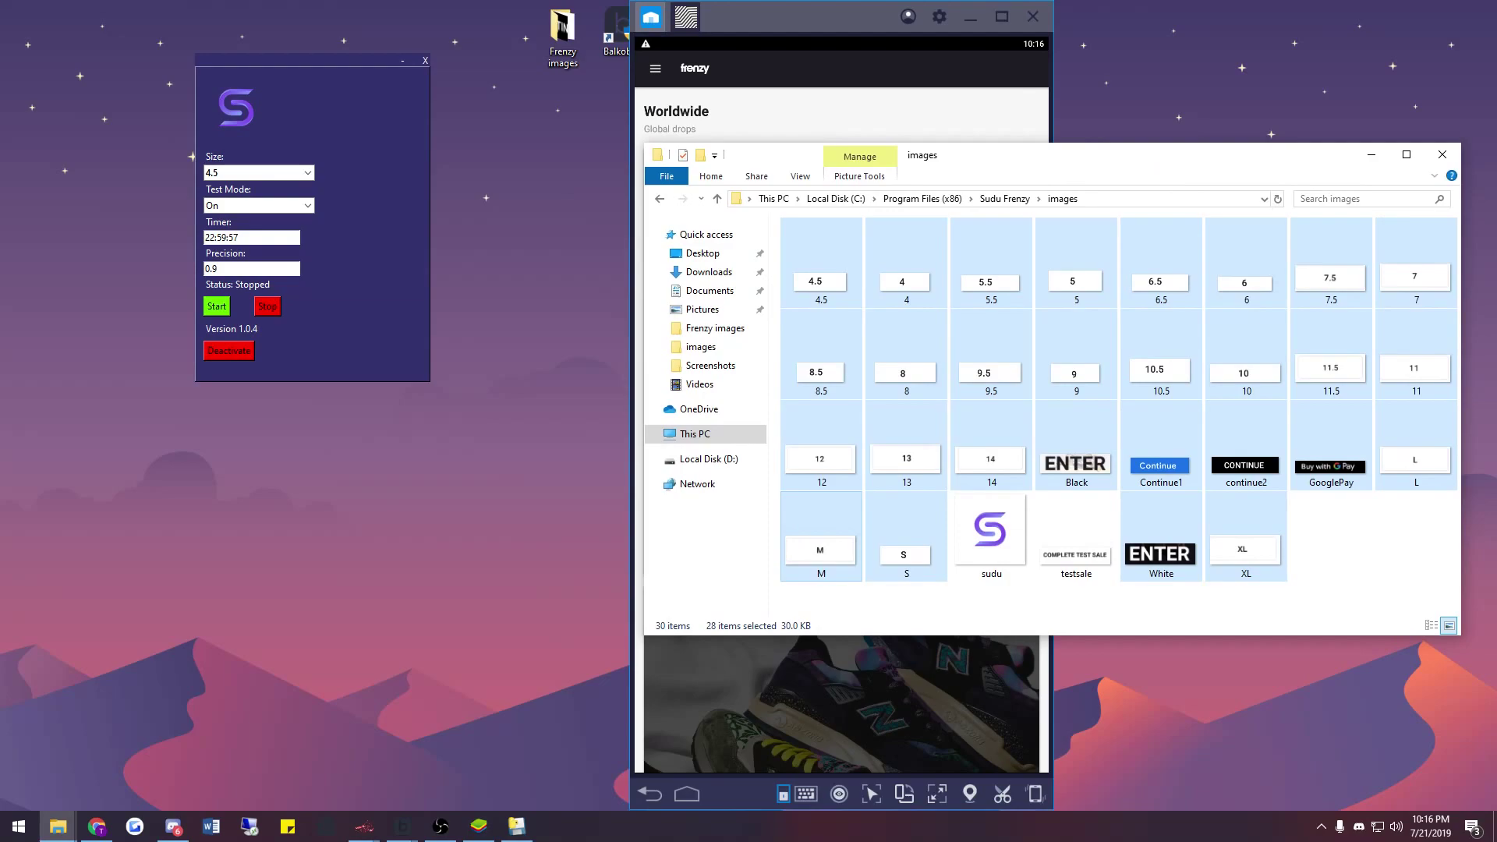
Compare the desktop Frenzy images folder with images, then minimize both Explorer windows.
{"action": "left_click_drag", "start_coordinate": [802, 190], "coordinate": [636, 343]}
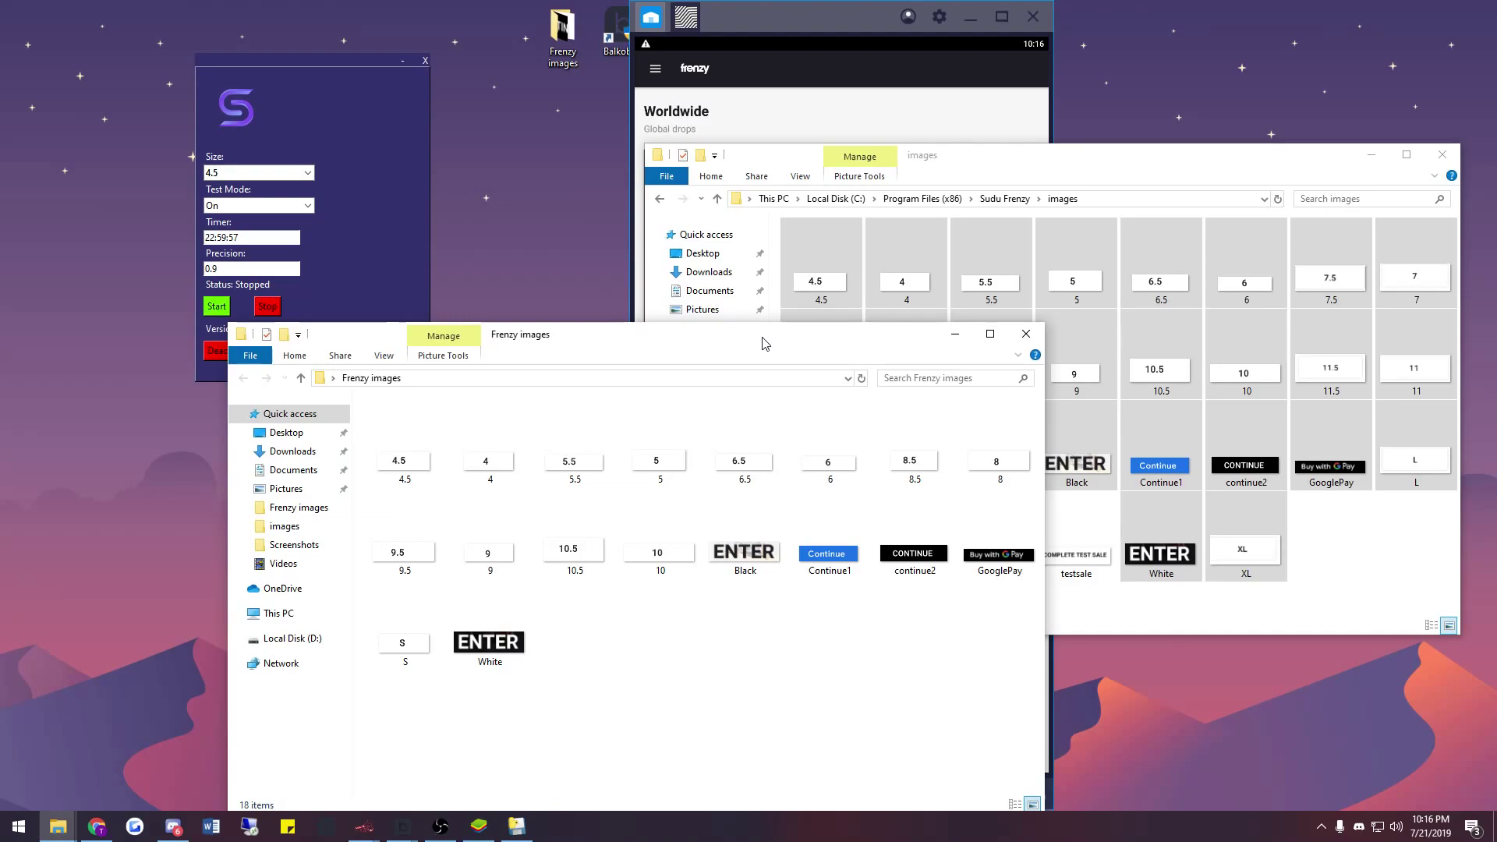
{"action": "left_click", "coordinate": [573, 20]}
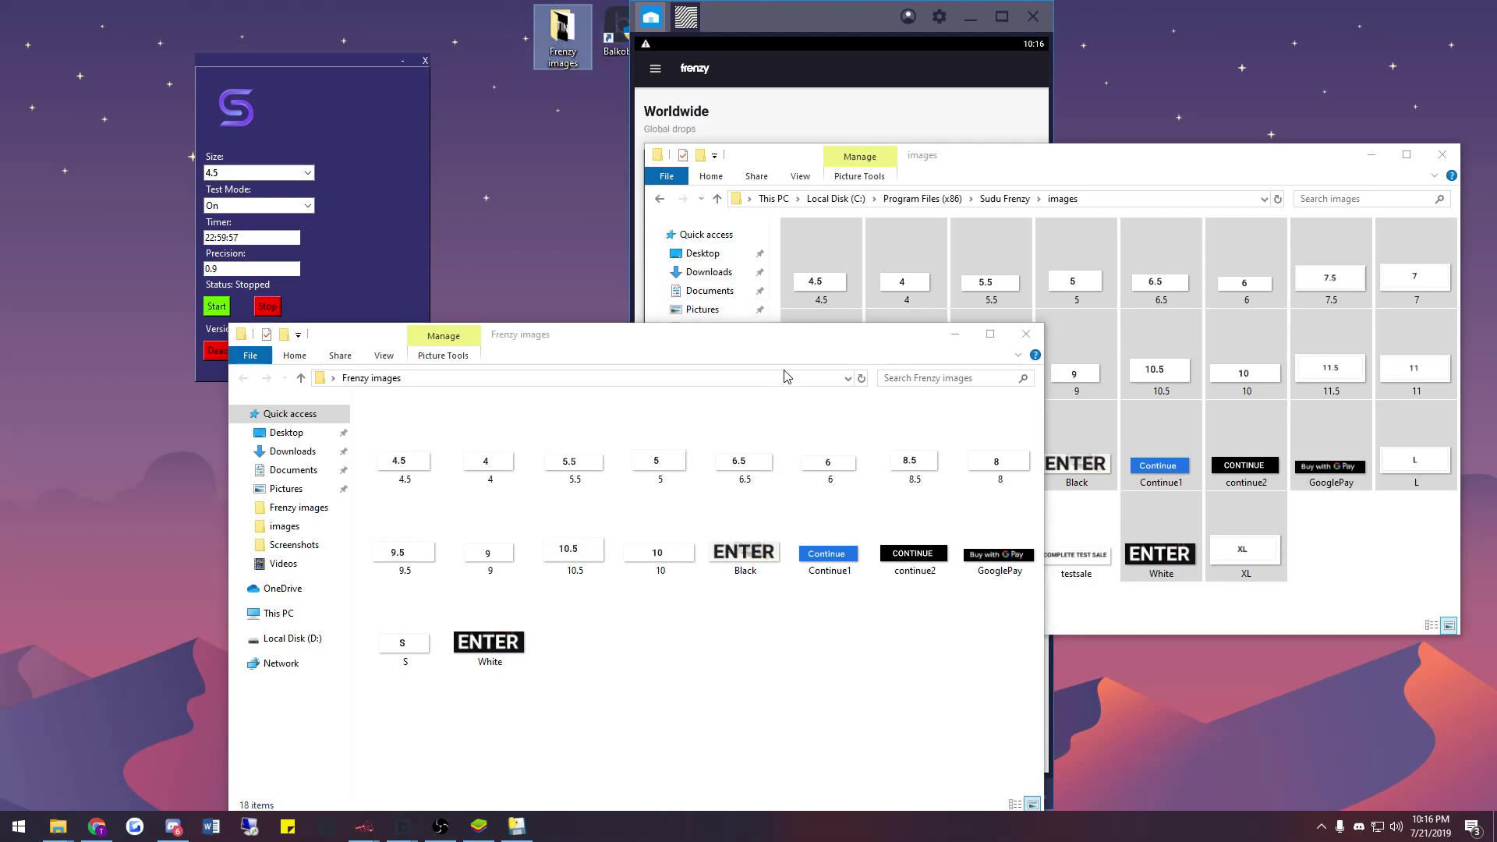
{"action": "left_click_drag", "start_coordinate": [755, 336], "coordinate": [590, 161]}
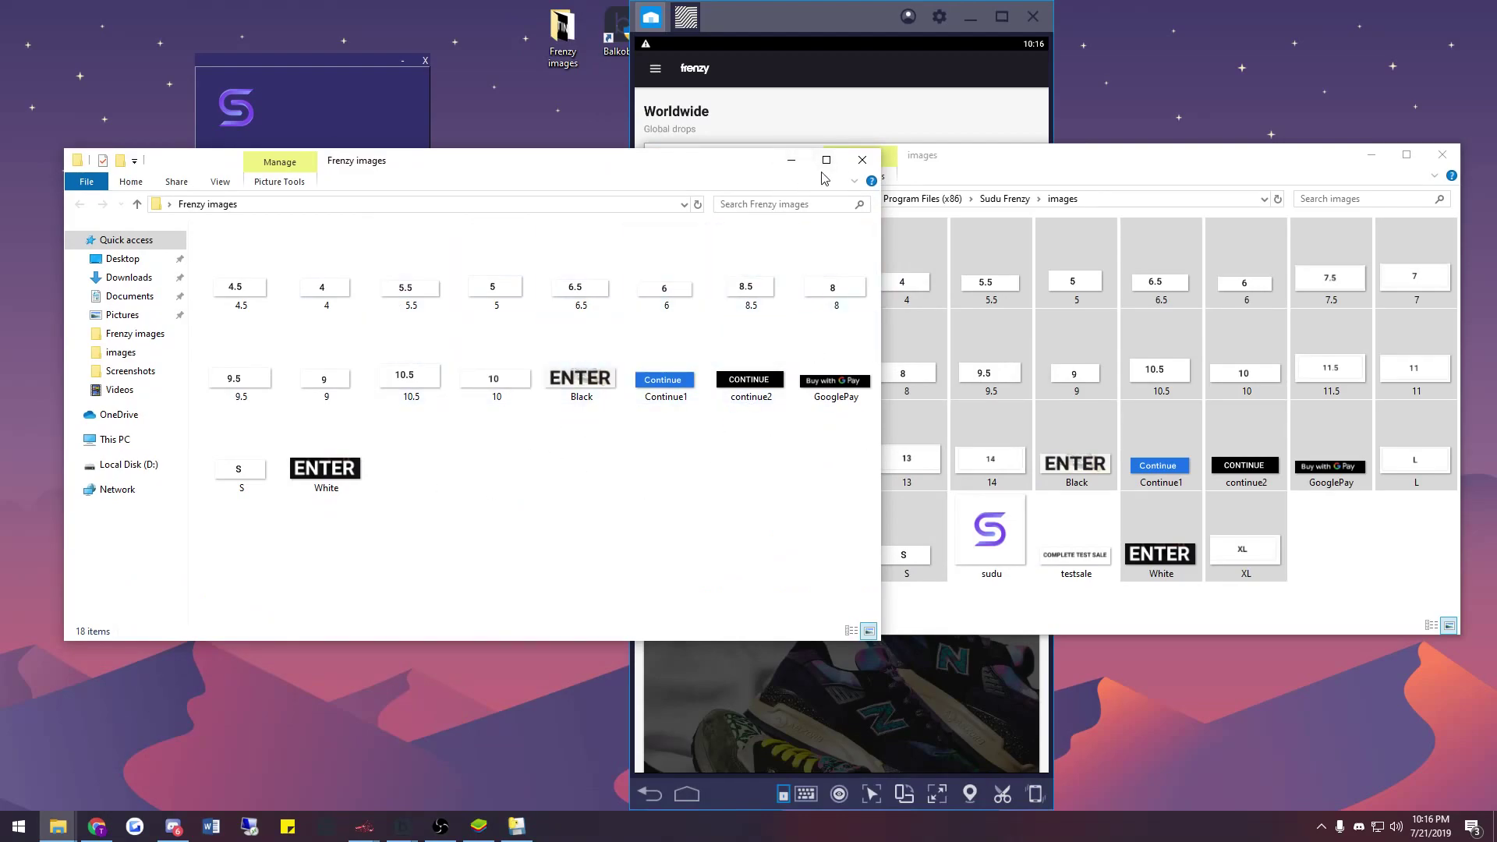
{"action": "left_click", "coordinate": [792, 160]}
{"action": "left_click", "coordinate": [819, 15]}
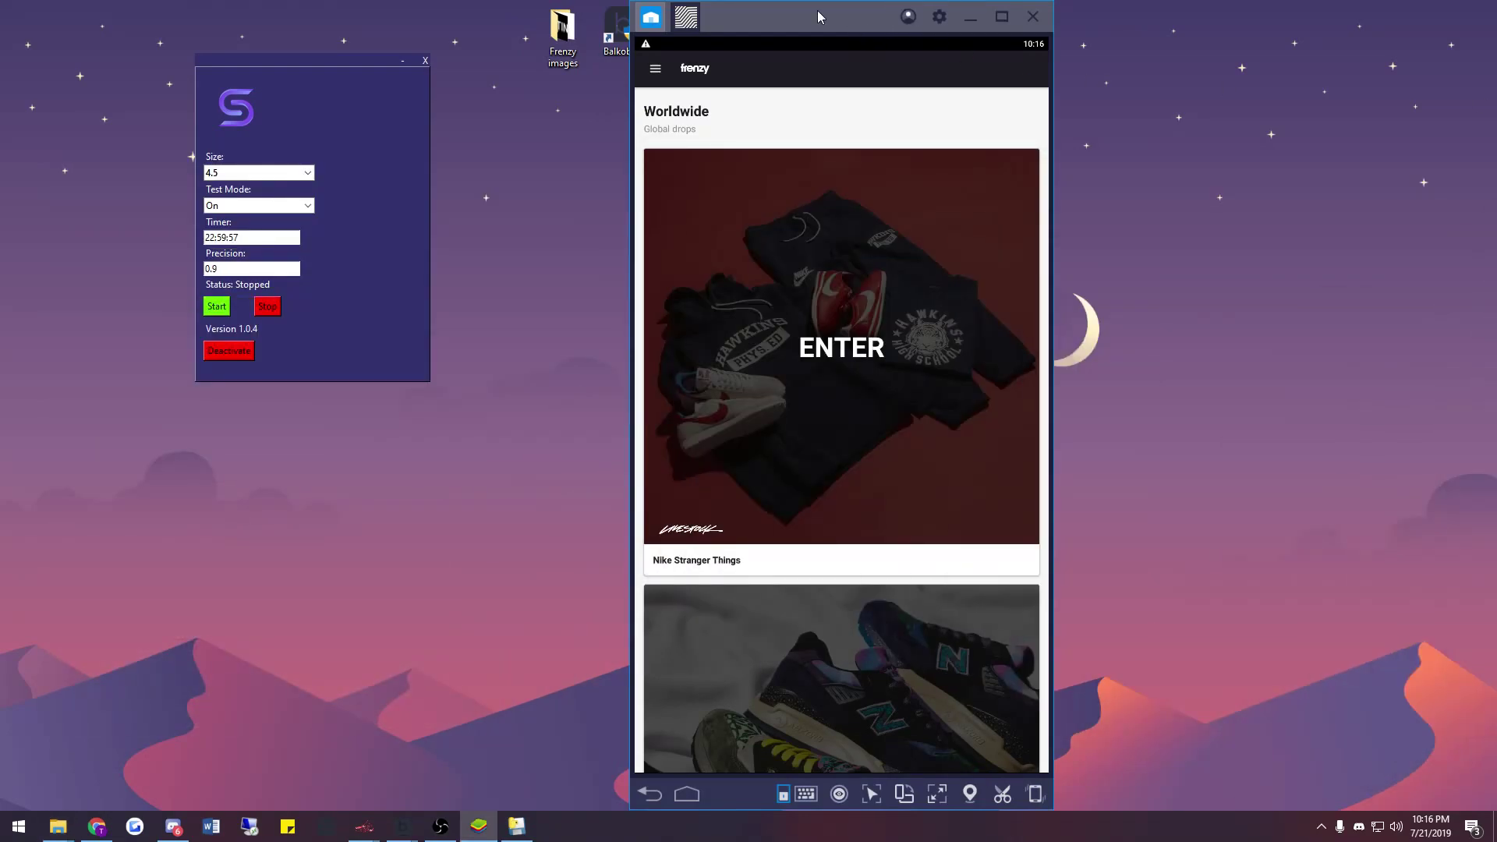
{"action": "left_click_drag", "start_coordinate": [819, 15], "coordinate": [779, 17]}
Replace the old images window with a fresh Explorer at C:\Program Files (x86)\Sudu Frenzy\images.
{"action": "key", "text": "alt+Tab"}
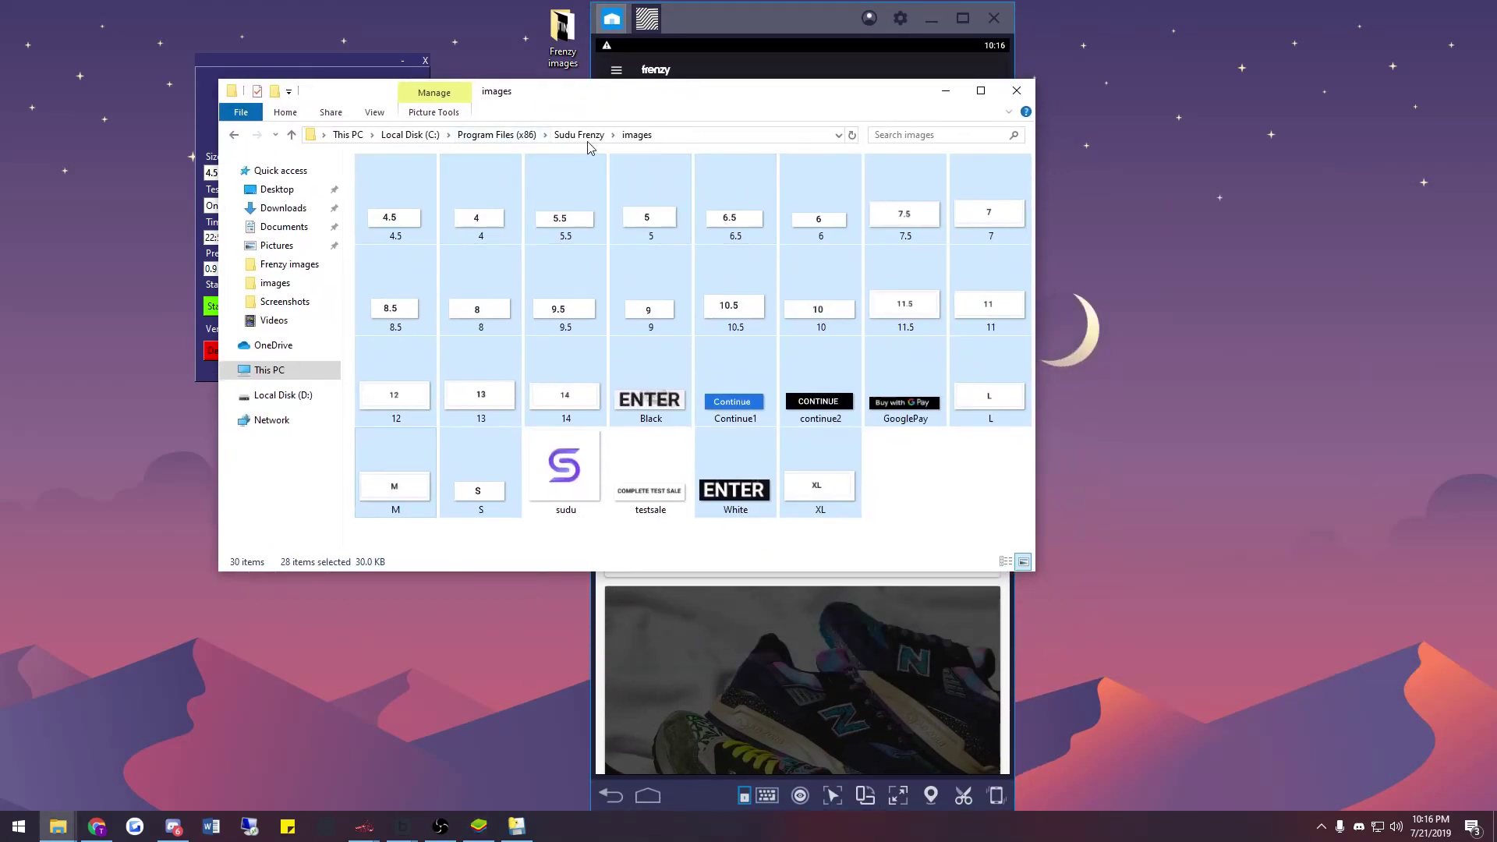
{"action": "left_click", "coordinate": [1017, 91]}
{"action": "left_click", "coordinate": [59, 827]}
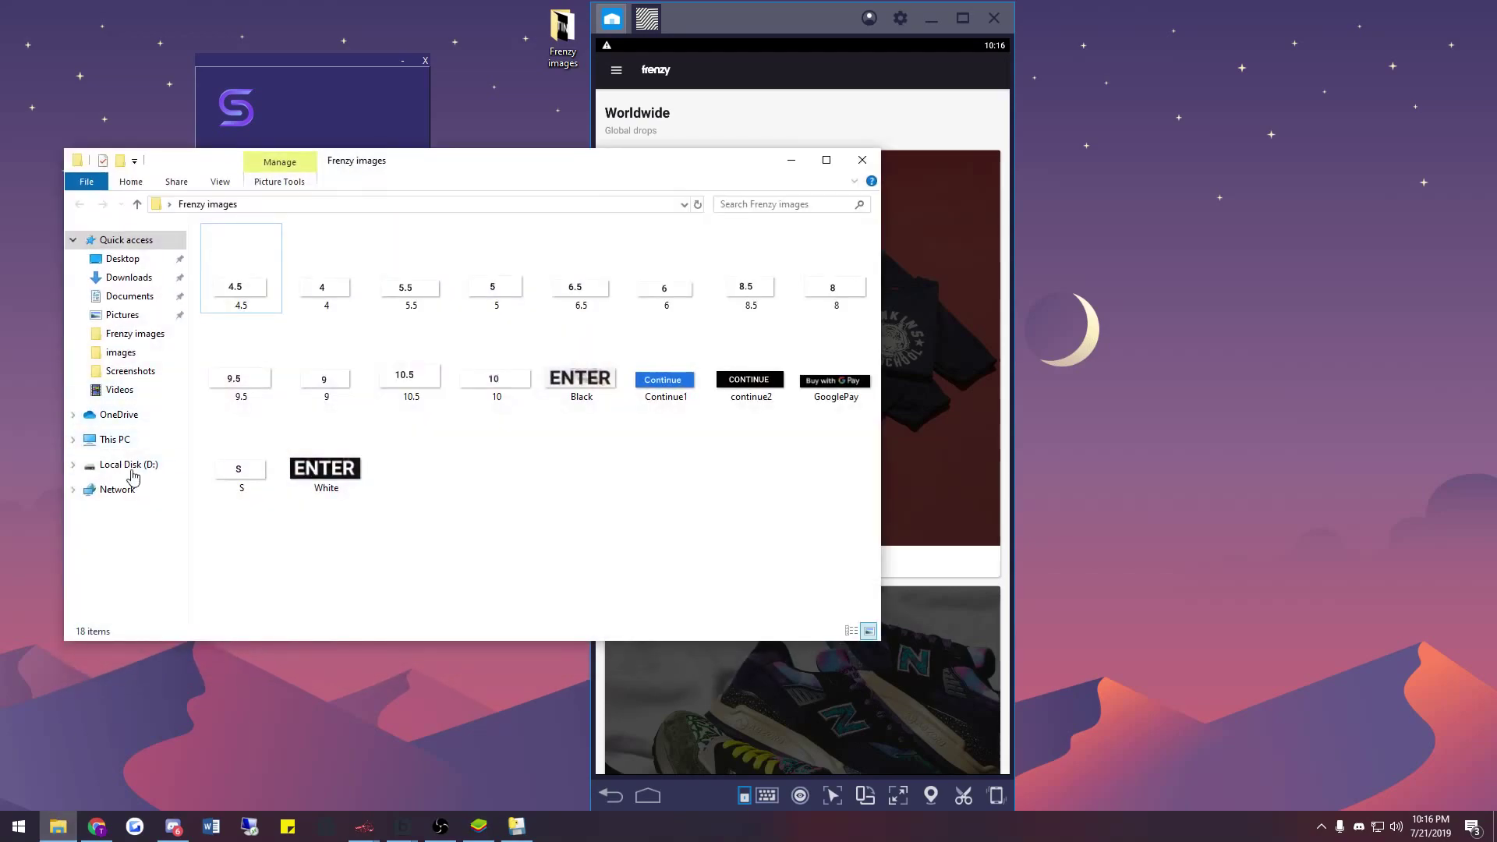
{"action": "left_click", "coordinate": [120, 438]}
{"action": "double_click", "coordinate": [285, 412]}
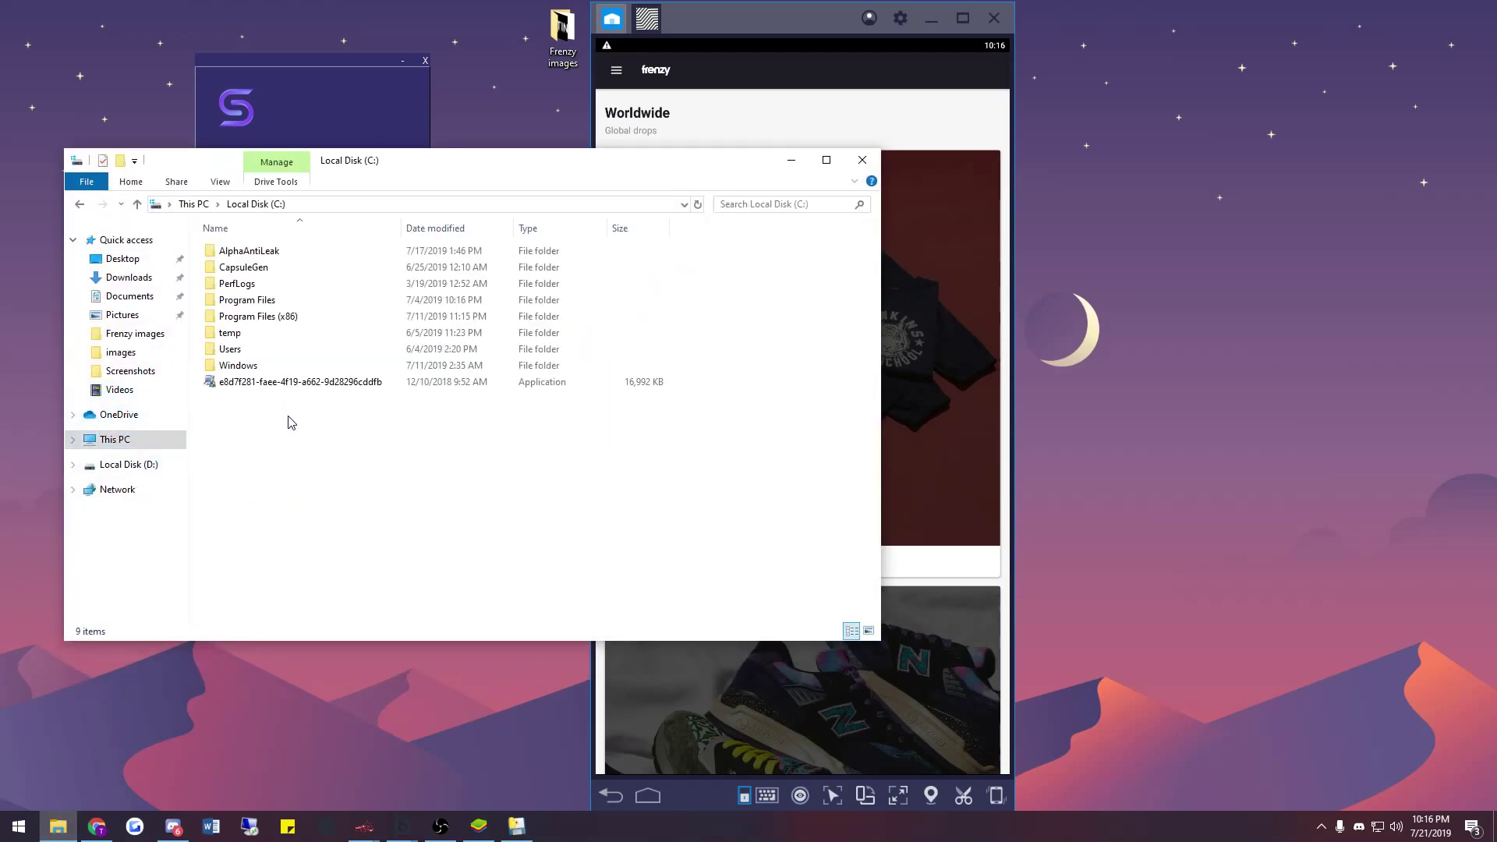
{"action": "double_click", "coordinate": [293, 320]}
{"action": "scroll", "coordinate": [312, 374], "scroll_direction": "down", "scroll_amount": 3}
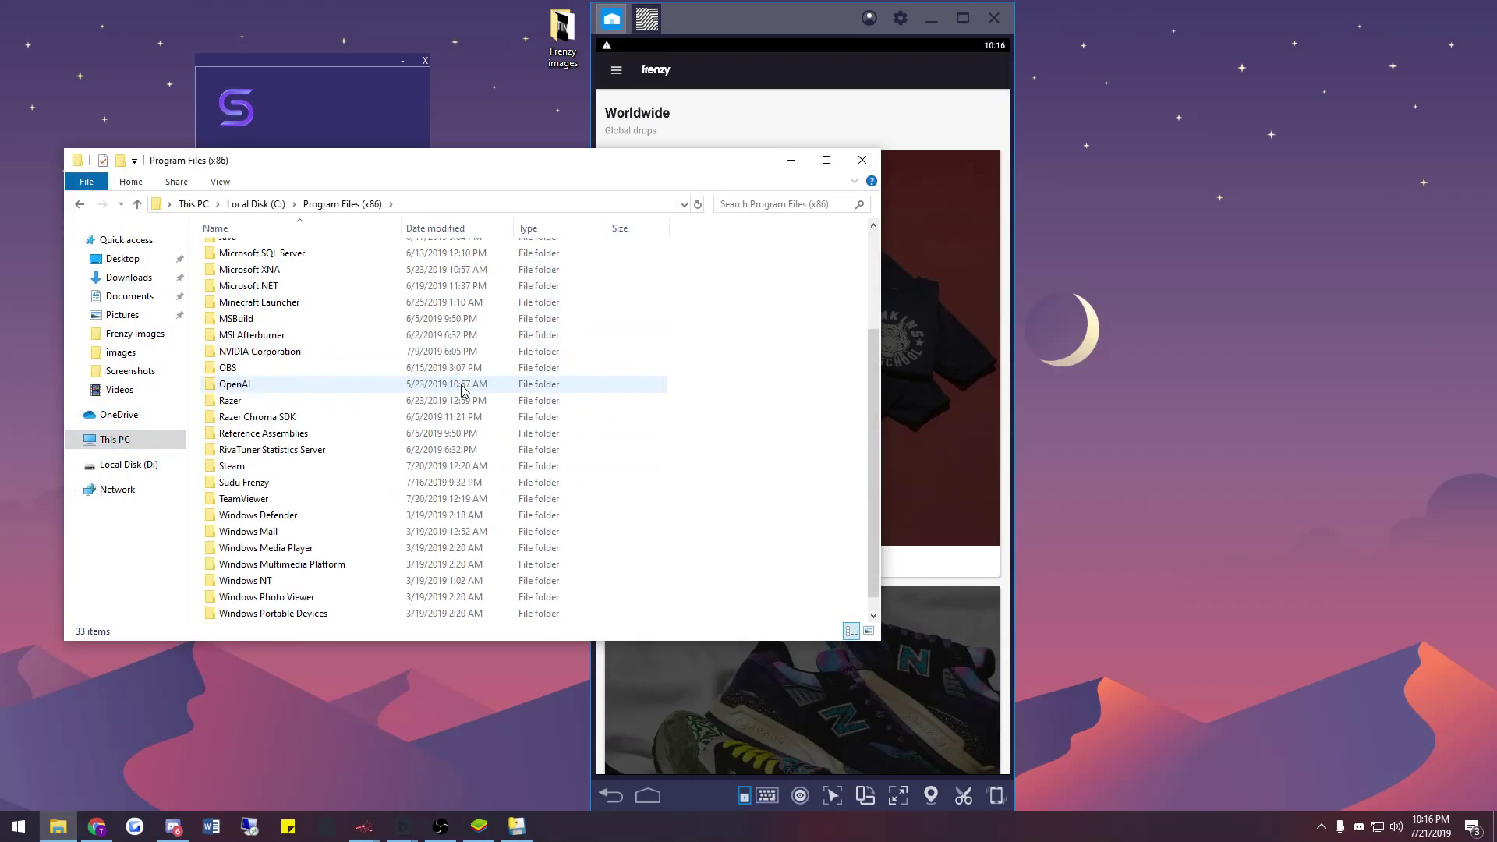
{"action": "double_click", "coordinate": [294, 466]}
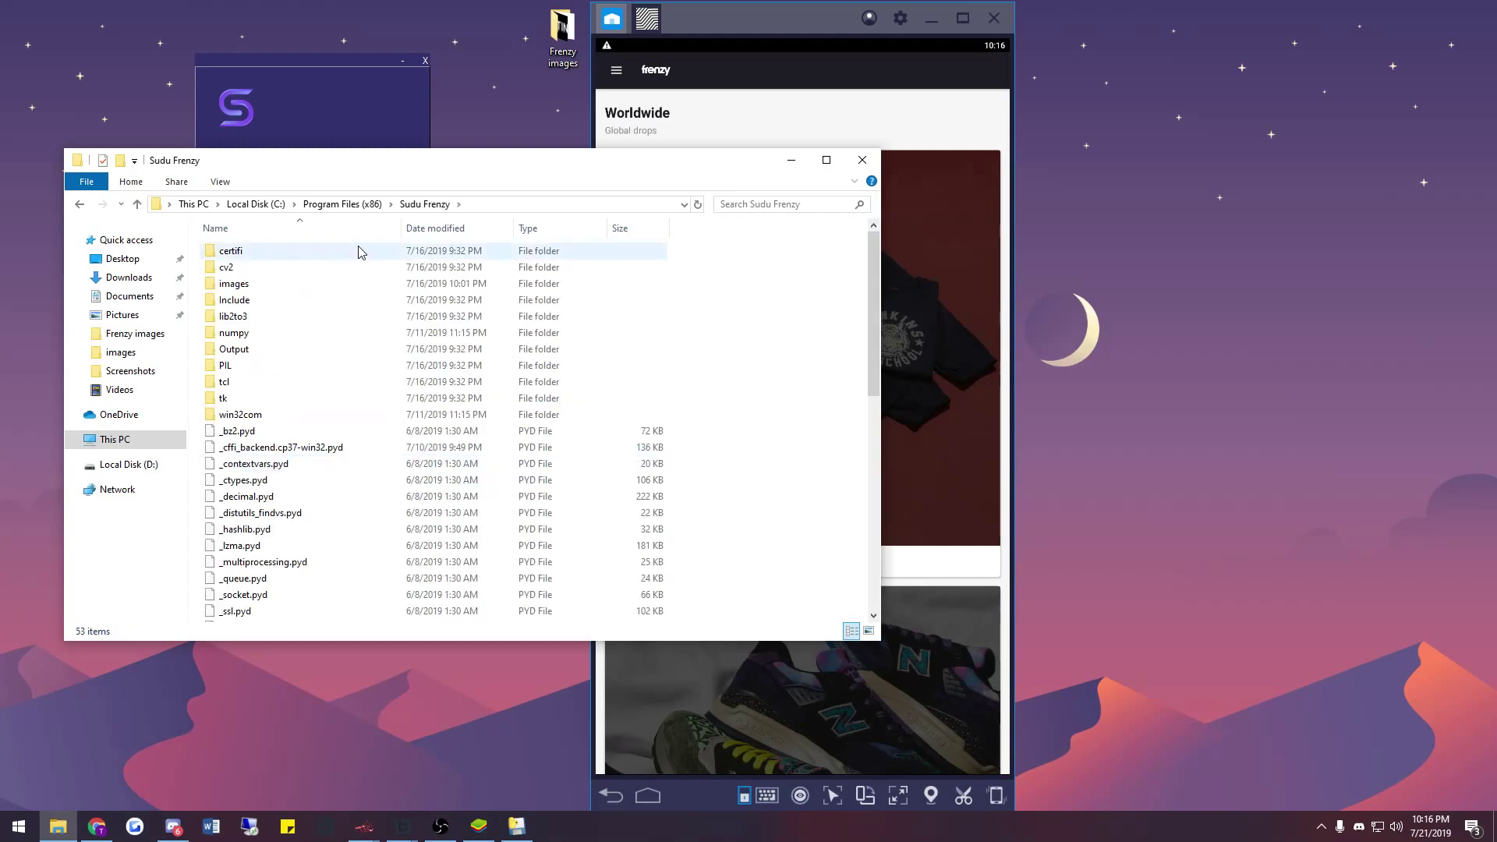
{"action": "double_click", "coordinate": [305, 284]}
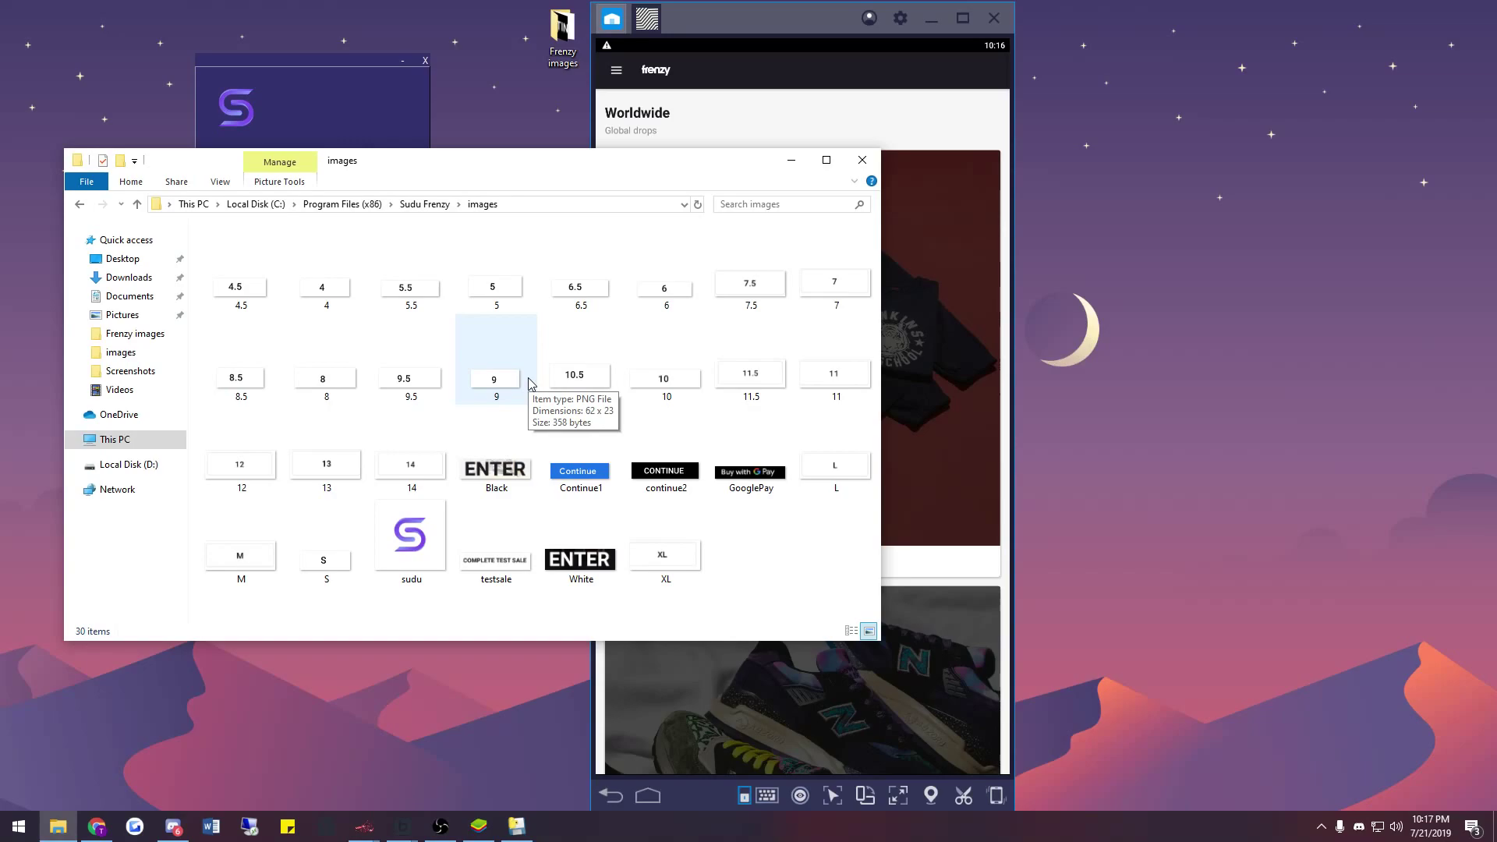
Place the BlueStacks emulator on the left with the Sudu Frenzy images window beside it.
{"action": "left_click_drag", "start_coordinate": [558, 162], "coordinate": [1008, 11]}
{"action": "left_click_drag", "start_coordinate": [823, 19], "coordinate": [568, 18]}
{"action": "left_click_drag", "start_coordinate": [1328, 78], "coordinate": [1044, 43]}
{"action": "left_click_drag", "start_coordinate": [488, 25], "coordinate": [405, 20]}
Launch Snipping Tool from a 'snipping' search and snip a rectangle around an ENTER button.
{"action": "left_click", "coordinate": [19, 826]}
{"action": "type", "text": "snipping"}
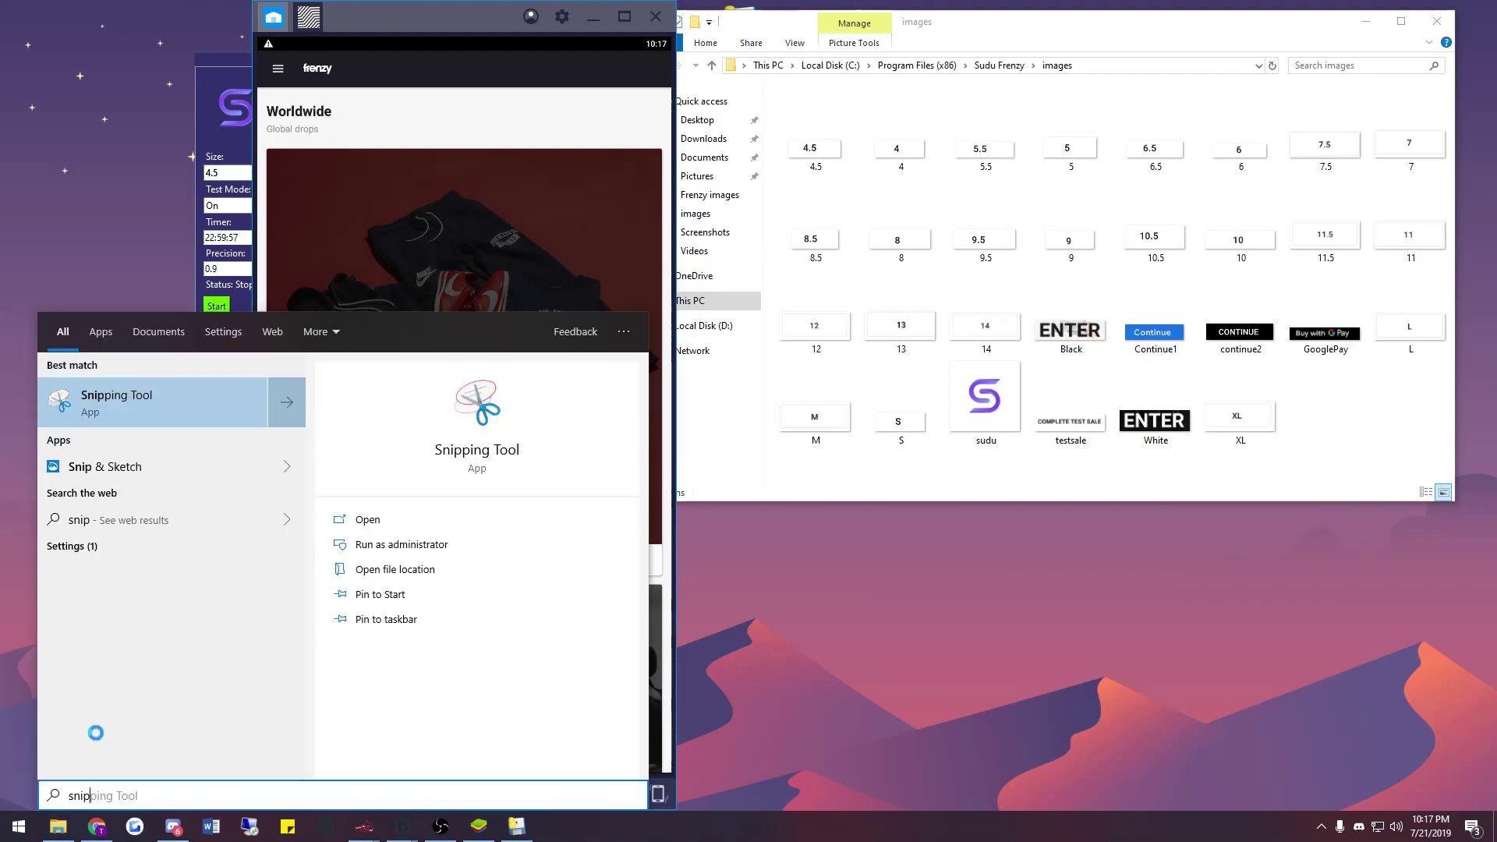
{"action": "left_click", "coordinate": [191, 396]}
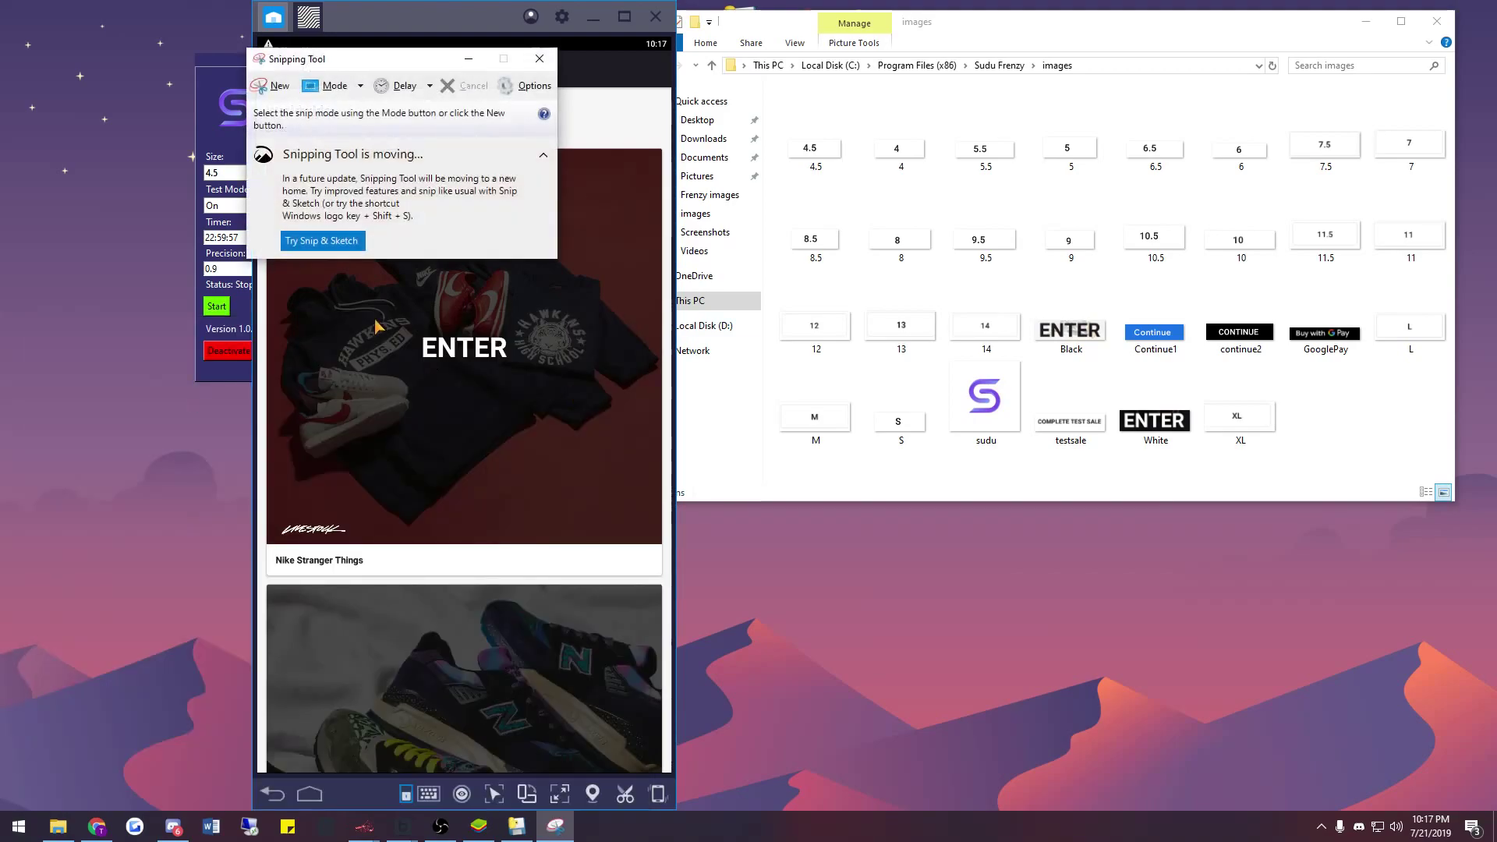
{"action": "left_click", "coordinate": [293, 88]}
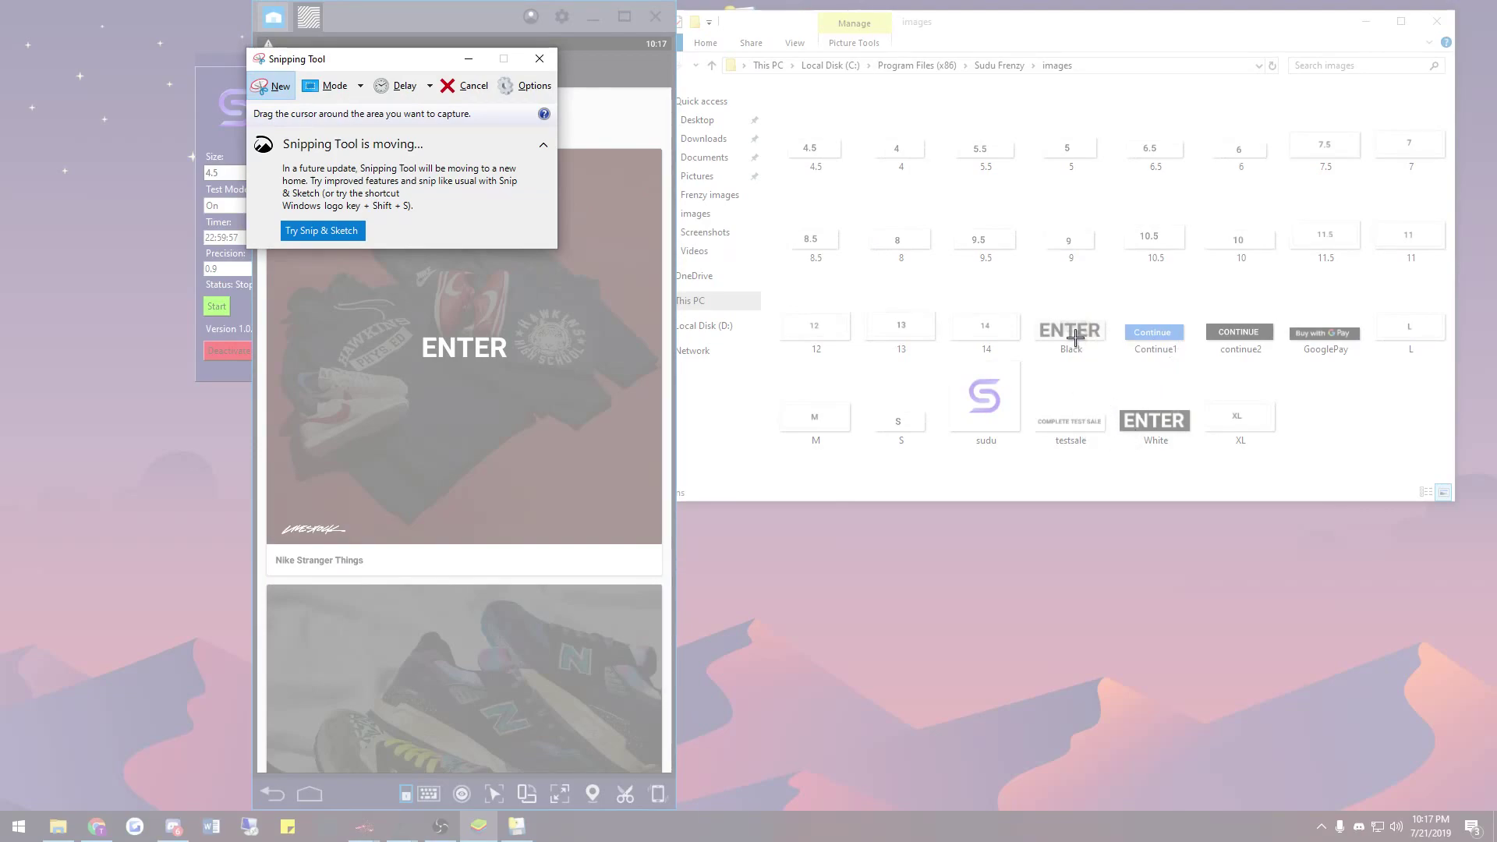
{"action": "left_click_drag", "start_coordinate": [413, 332], "coordinate": [513, 360]}
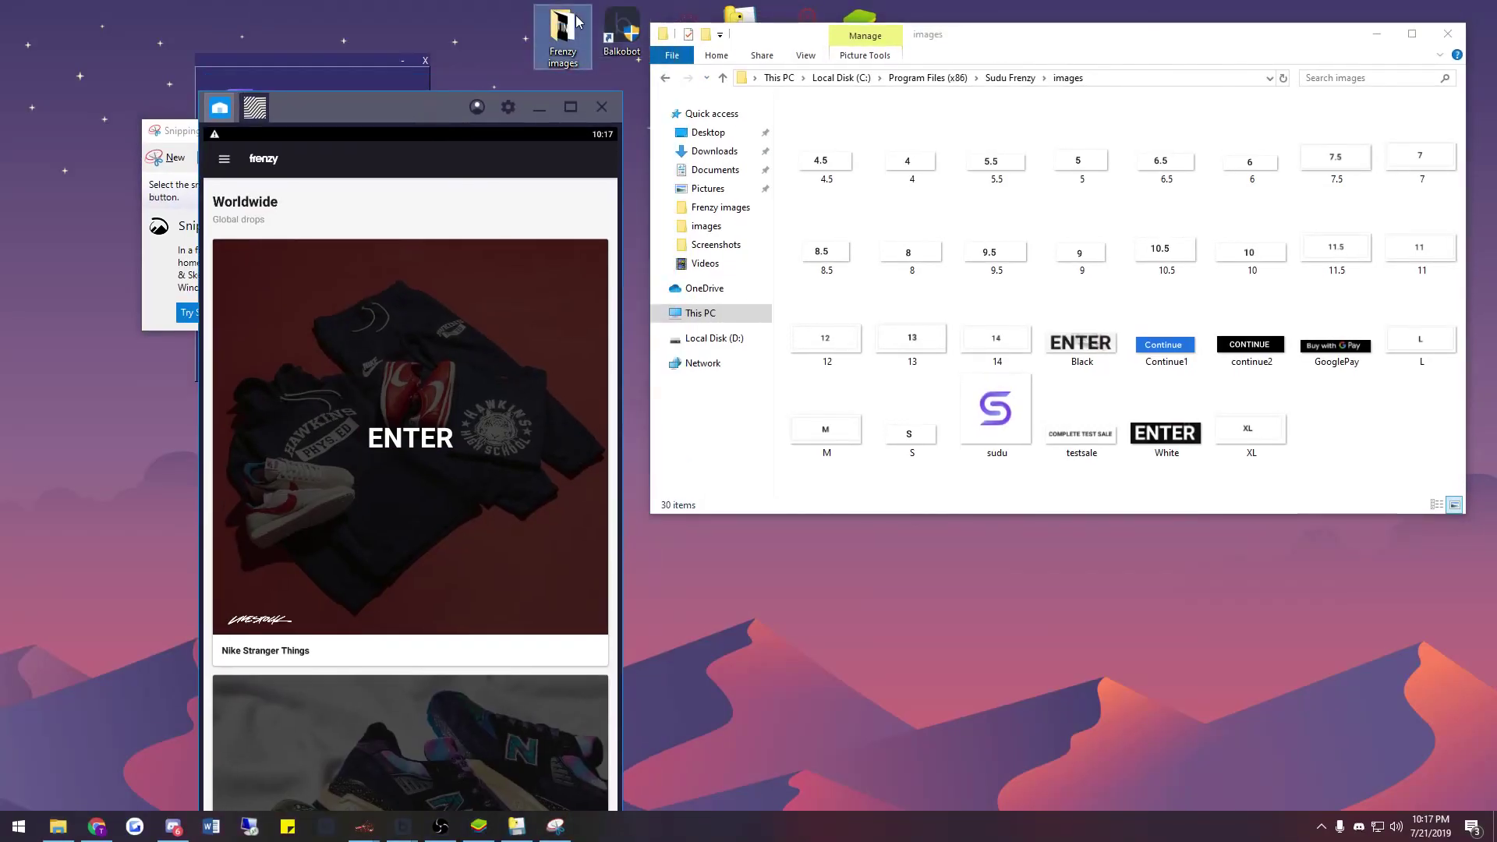
Open the desktop Frenzy images folder and position its window at the top left.
{"action": "double_click", "coordinate": [563, 31]}
{"action": "left_click_drag", "start_coordinate": [1011, 59], "coordinate": [923, 519]}
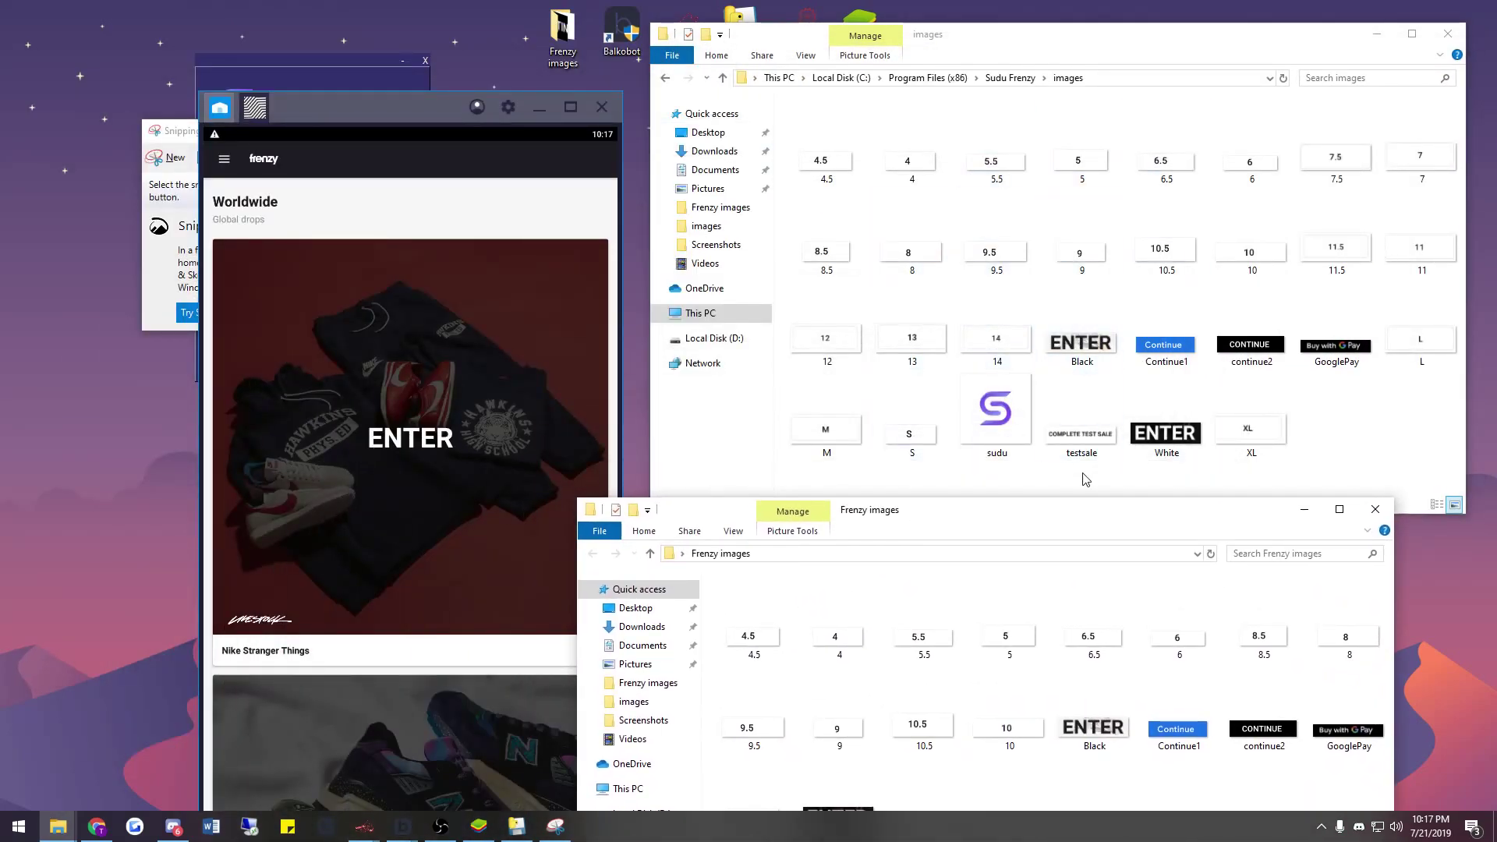
{"action": "left_click_drag", "start_coordinate": [1090, 524], "coordinate": [579, 207]}
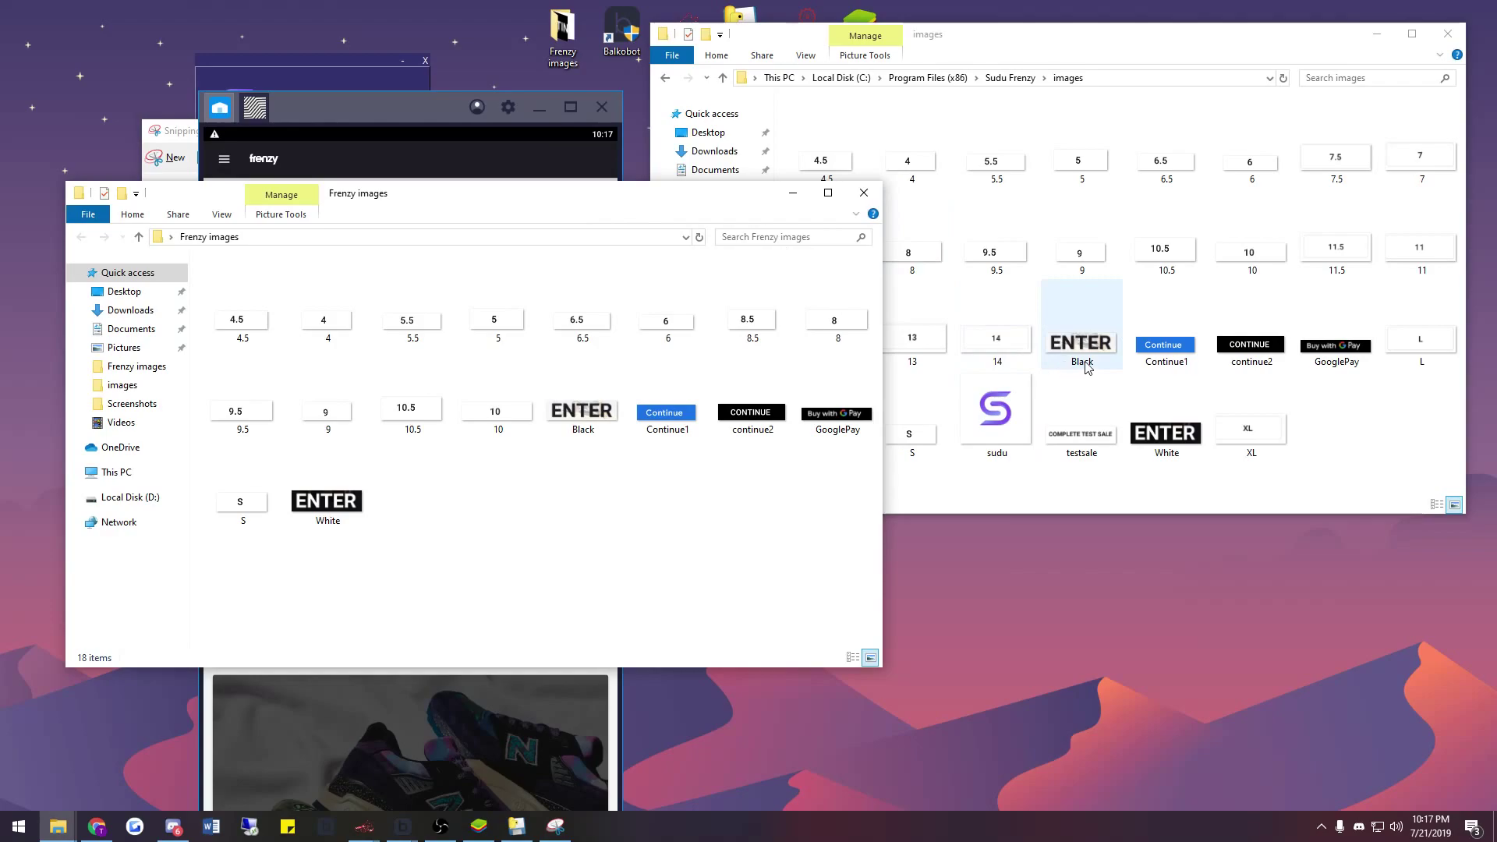
Select the Black and White ENTER images across both folders to compare them.
{"action": "left_click", "coordinate": [606, 419]}
{"action": "left_click", "coordinate": [1197, 432]}
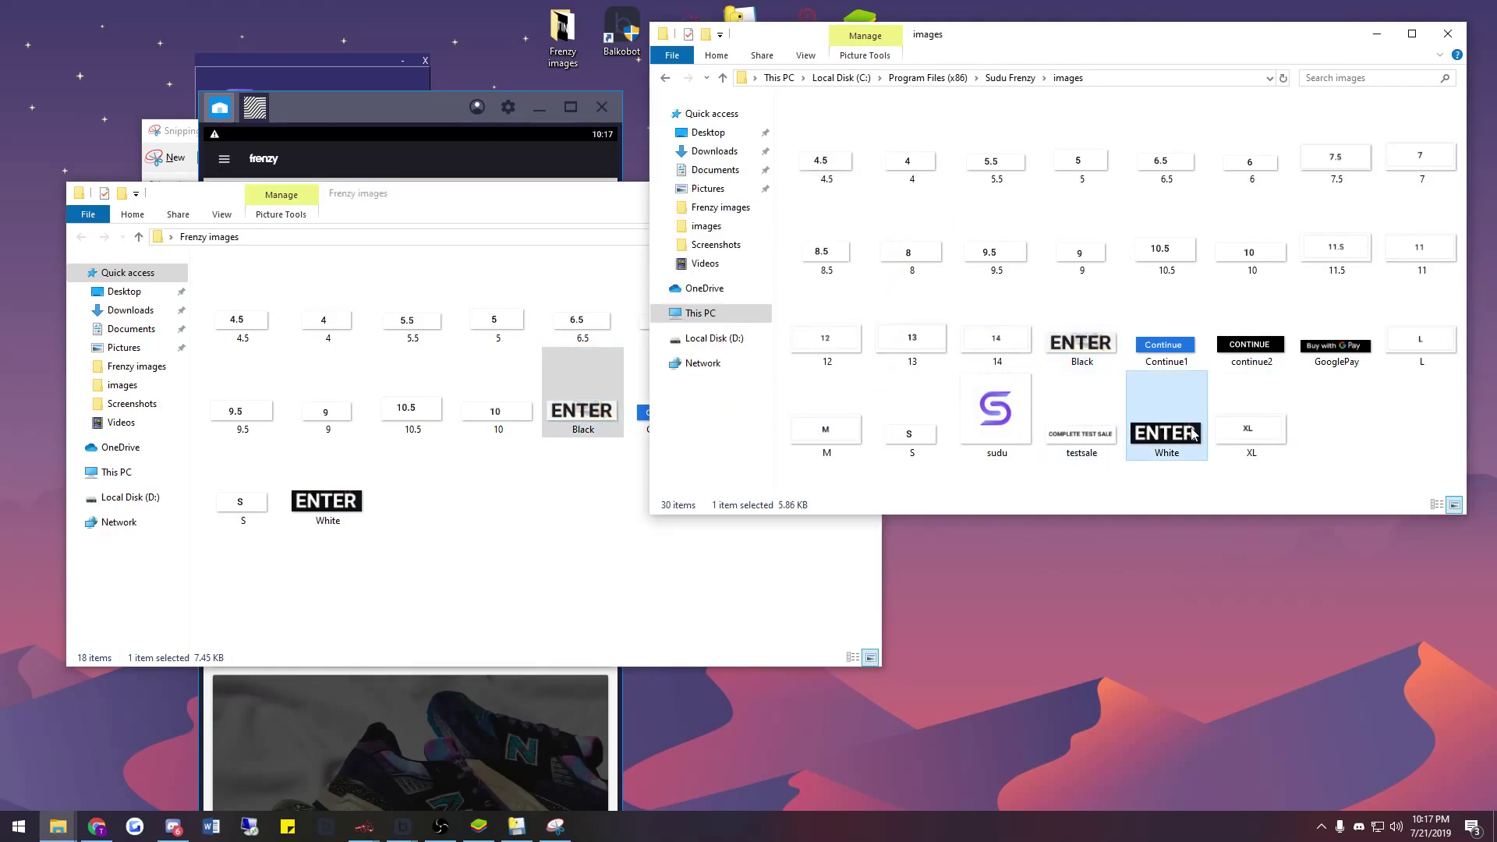
{"action": "left_click", "coordinate": [328, 501]}
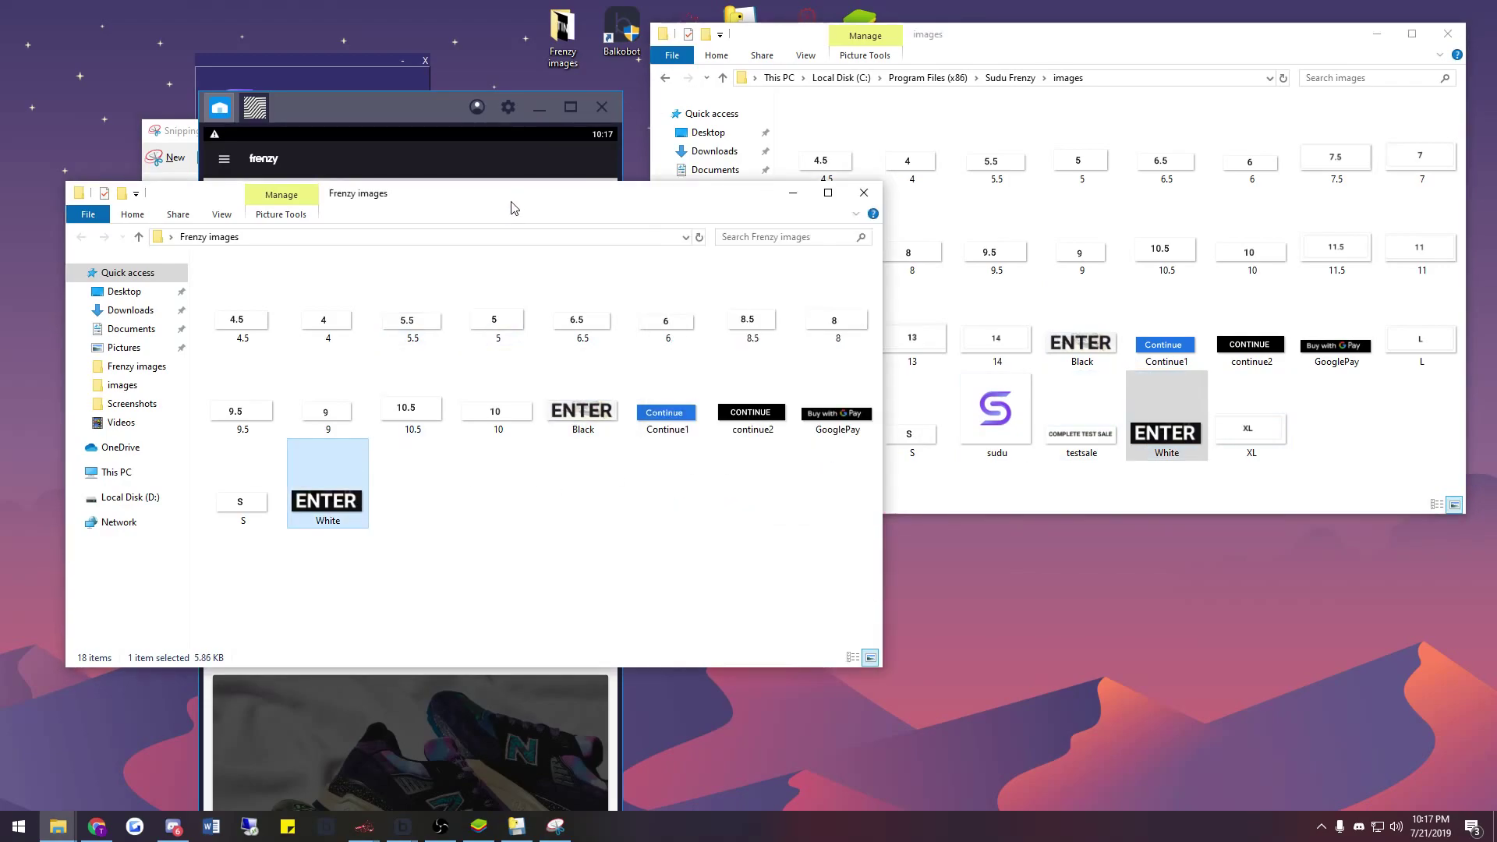